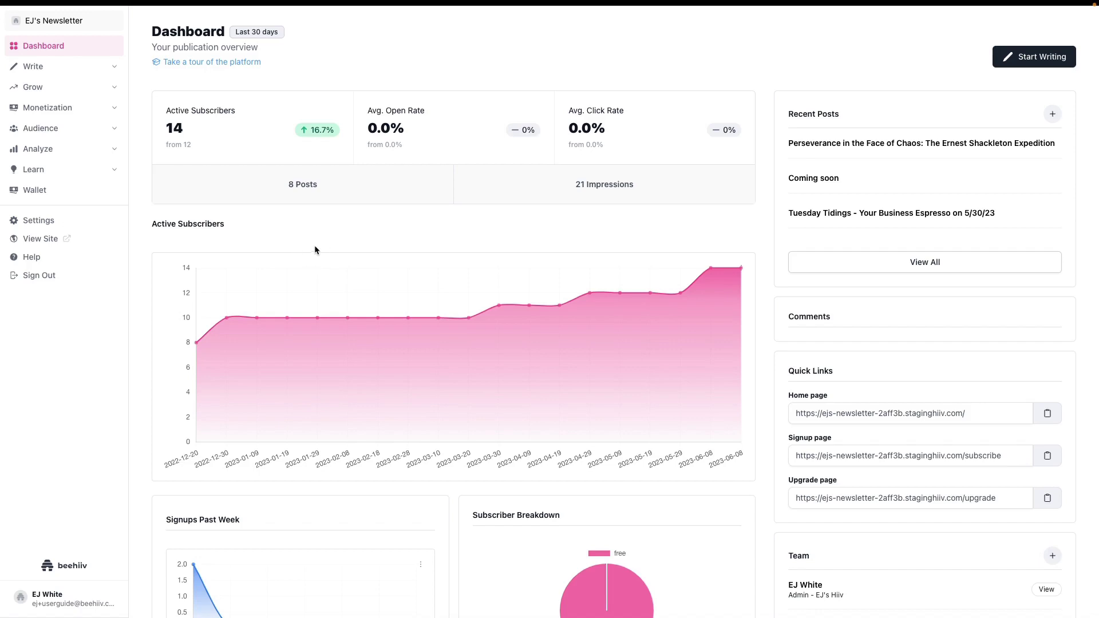
# Switch off Require Subscriber Approval in Settings > Publication, then return to the dashboard
pyautogui.click(36, 225)
pyautogui.click(66, 151)
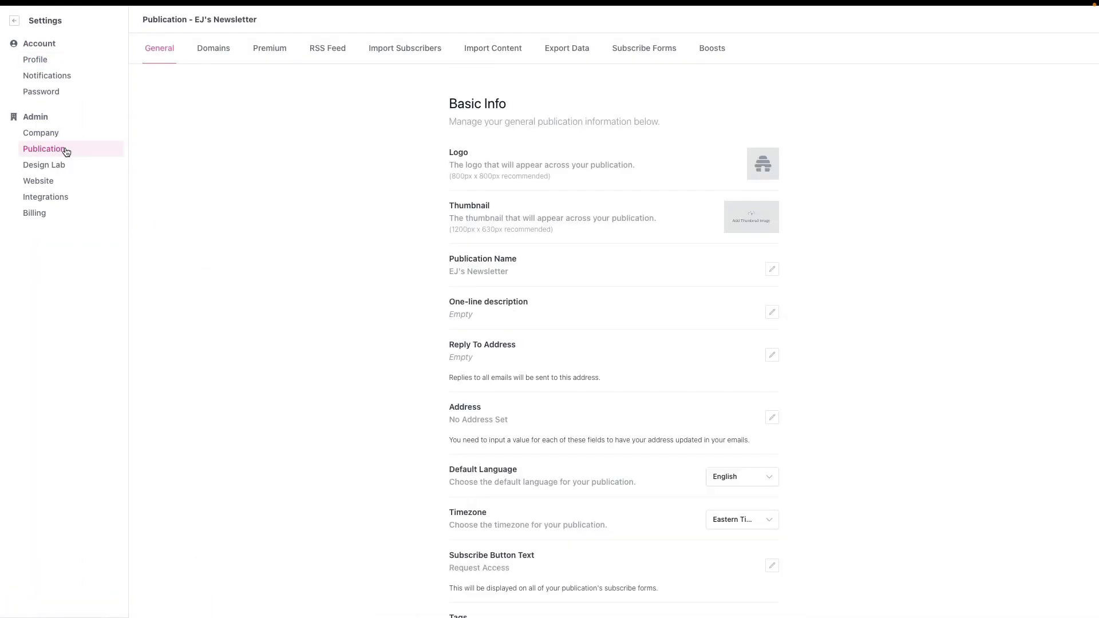
pyautogui.scroll(-8, 504, 258)
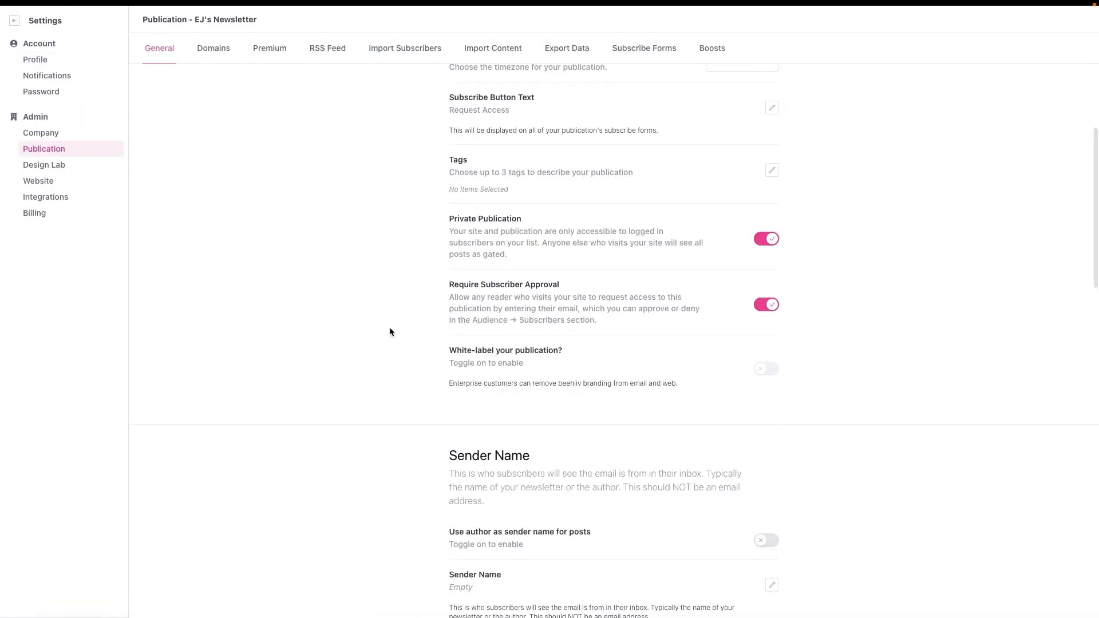
pyautogui.scroll(1, 594, 244)
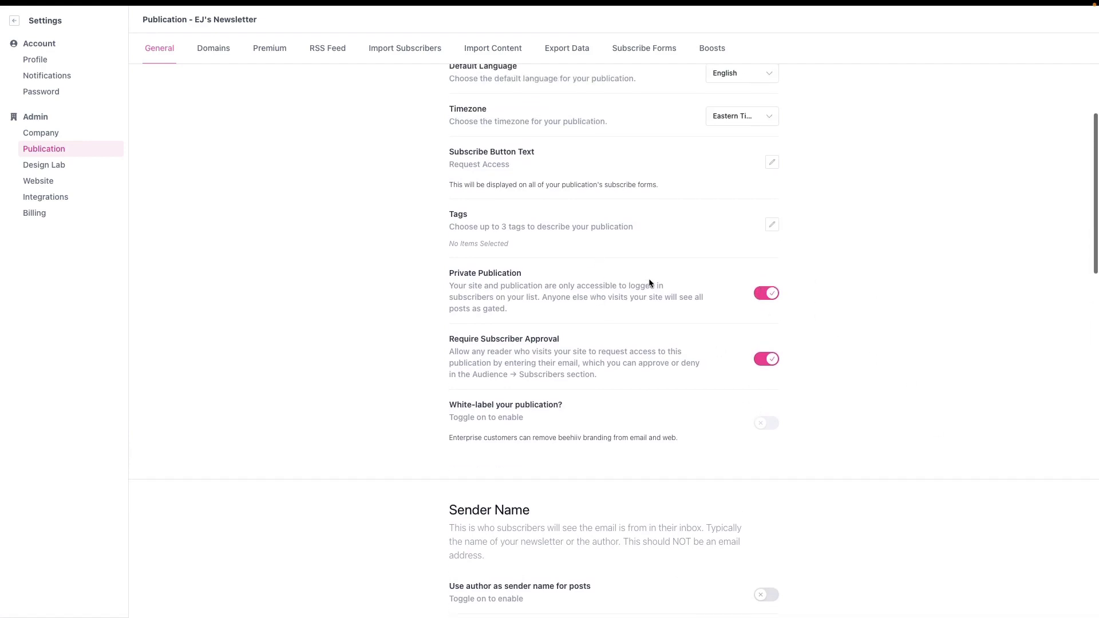
pyautogui.moveTo(449, 275); pyautogui.dragTo(546, 319)
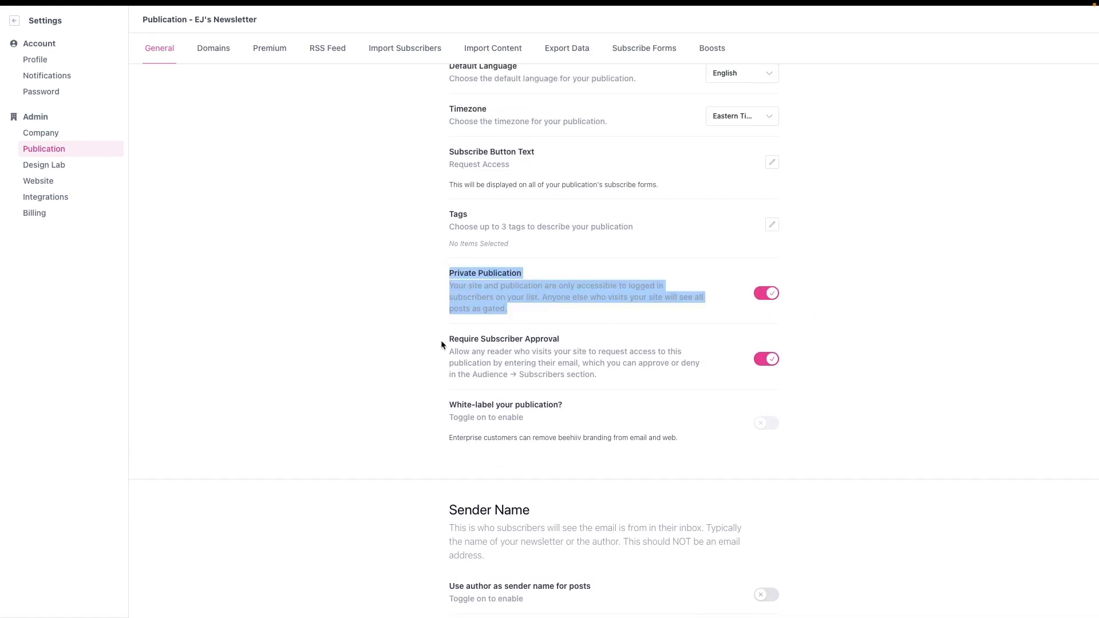
pyautogui.moveTo(442, 340); pyautogui.dragTo(651, 395)
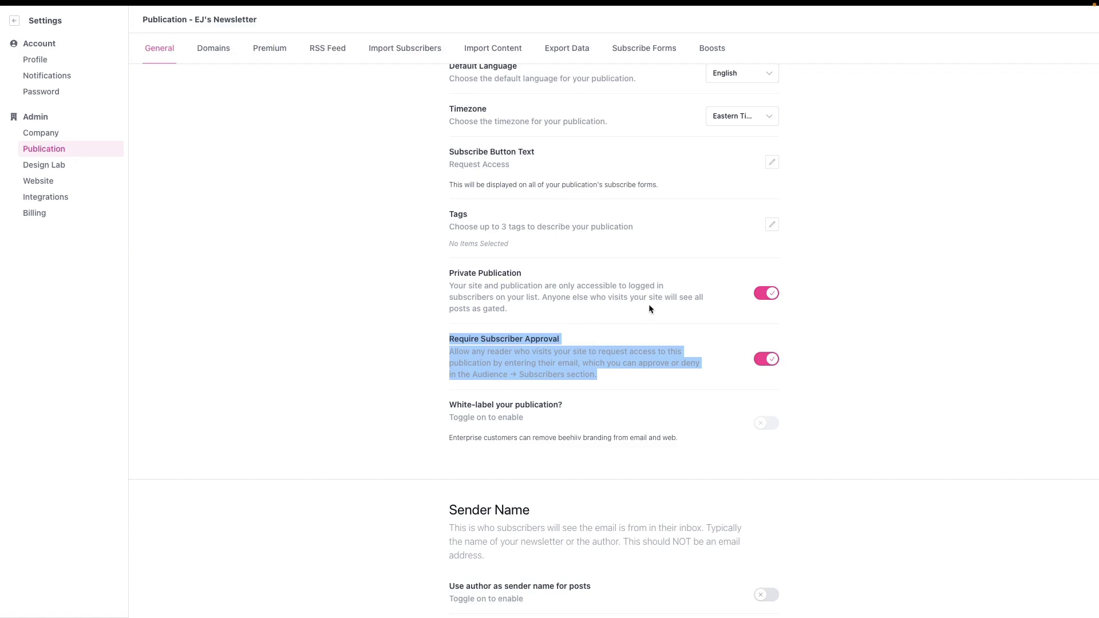
pyautogui.click(443, 280)
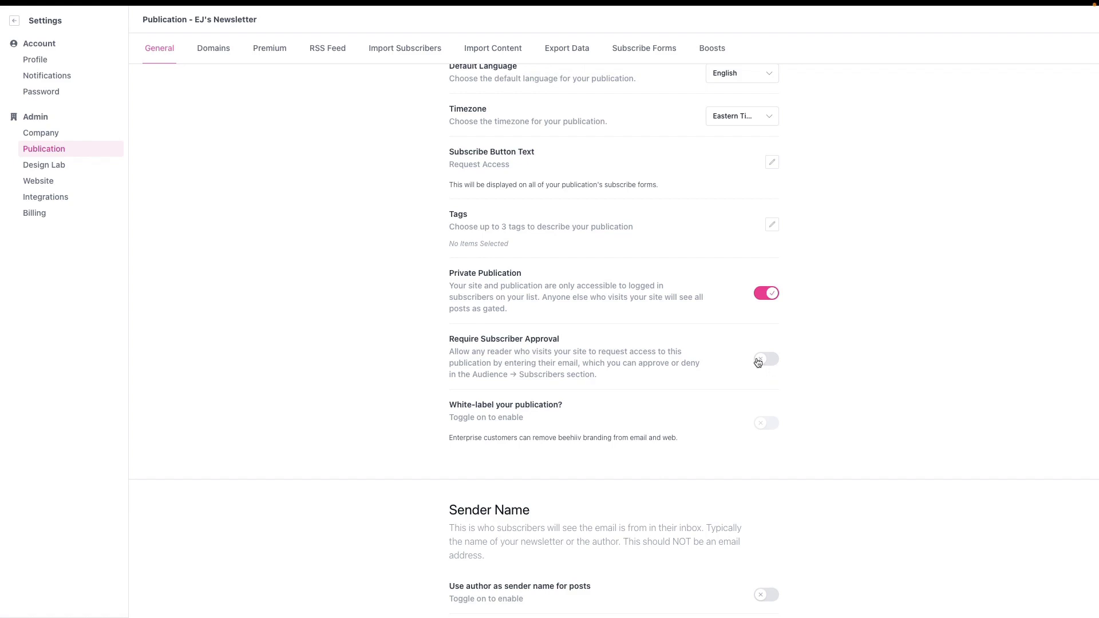
pyautogui.click(15, 23)
# View the public newsletter site and check its Private Content gate message
pyautogui.click(35, 234)
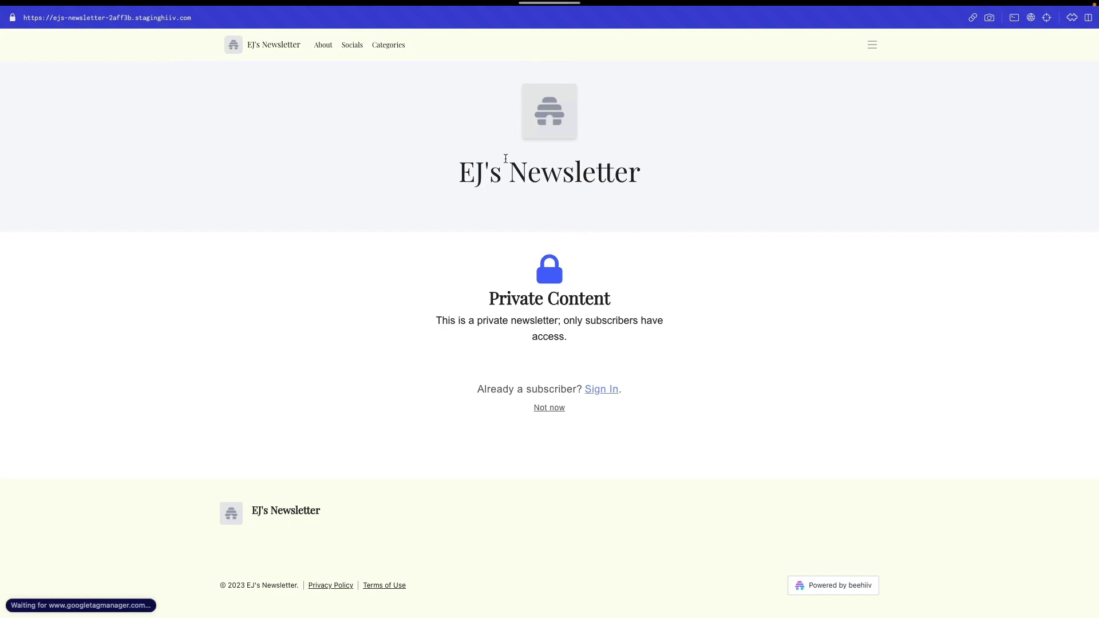
pyautogui.moveTo(476, 172); pyautogui.dragTo(641, 175)
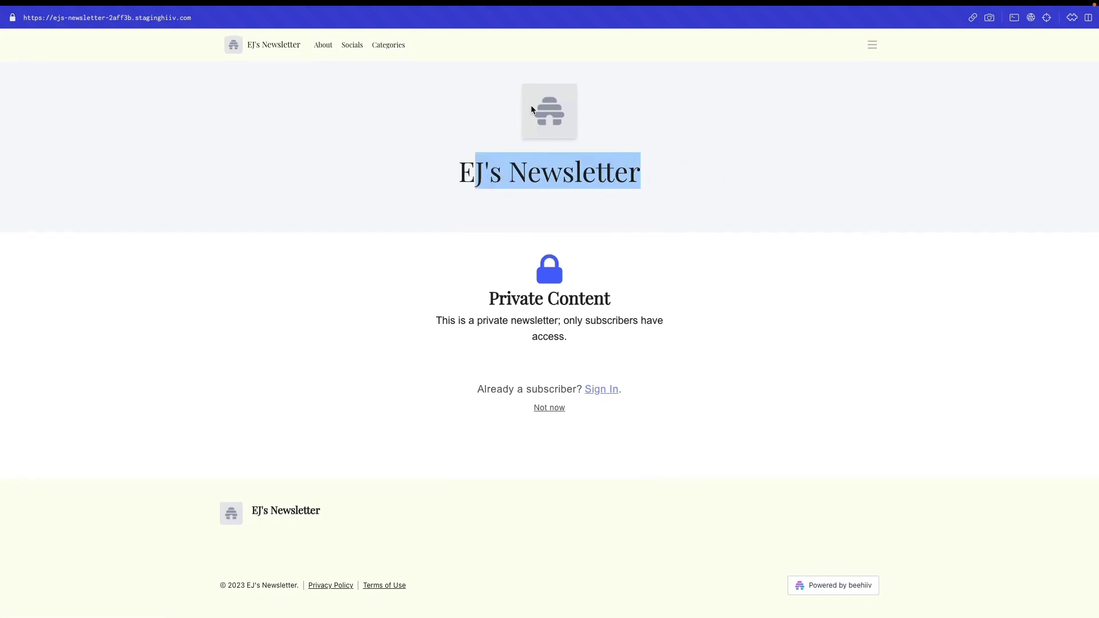
pyautogui.moveTo(486, 269); pyautogui.dragTo(652, 339)
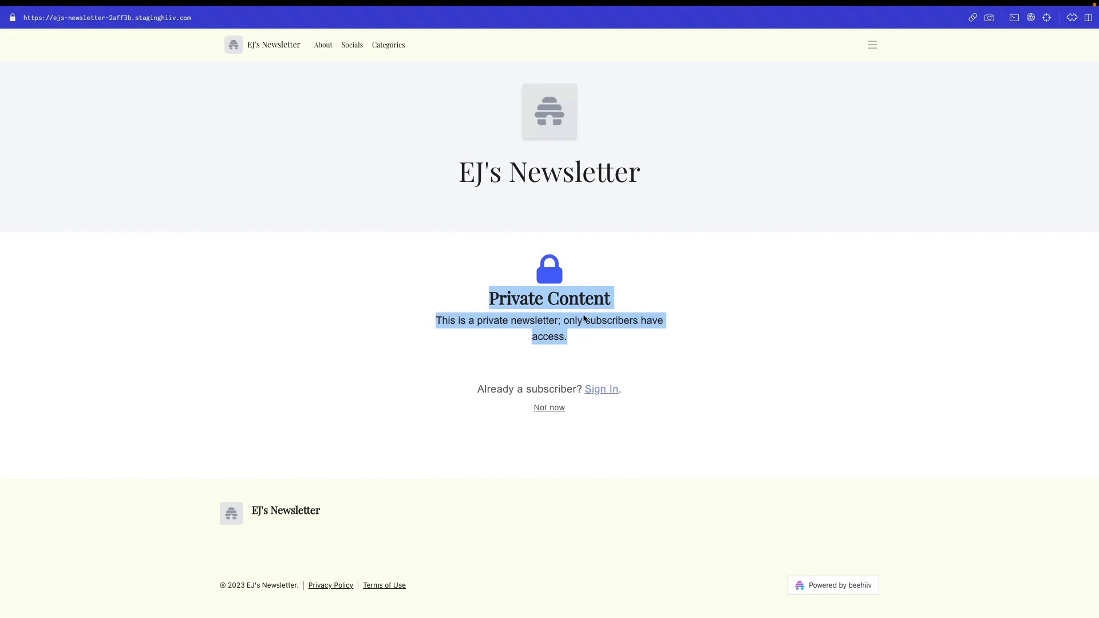
# Browse the About, Socials and Politics category pages, returning to the home page
pyautogui.click(322, 46)
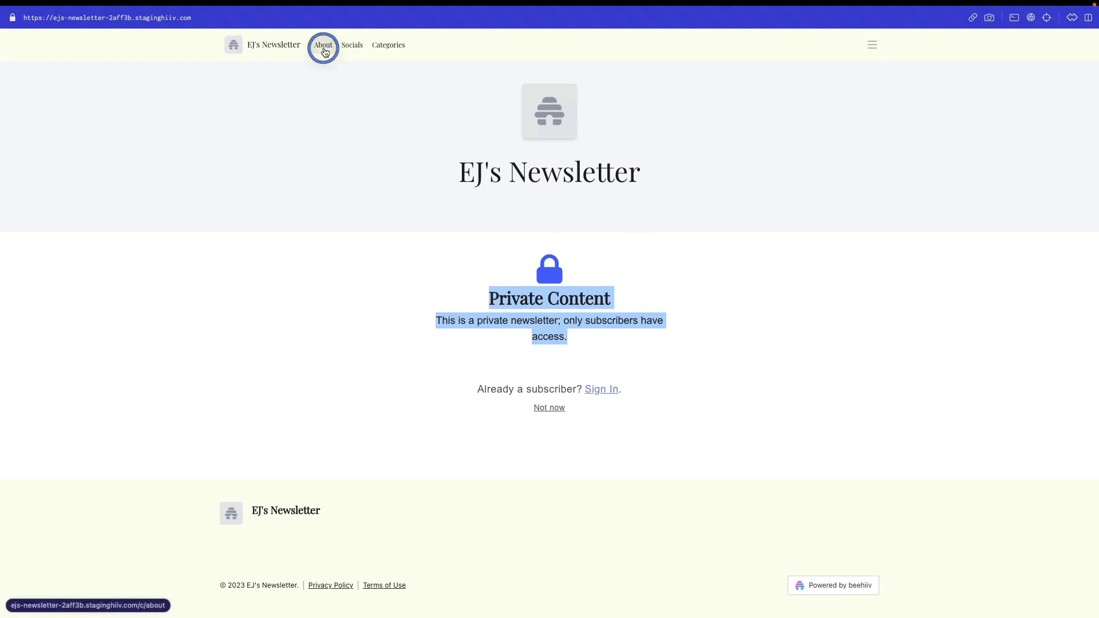
pyautogui.click(346, 45)
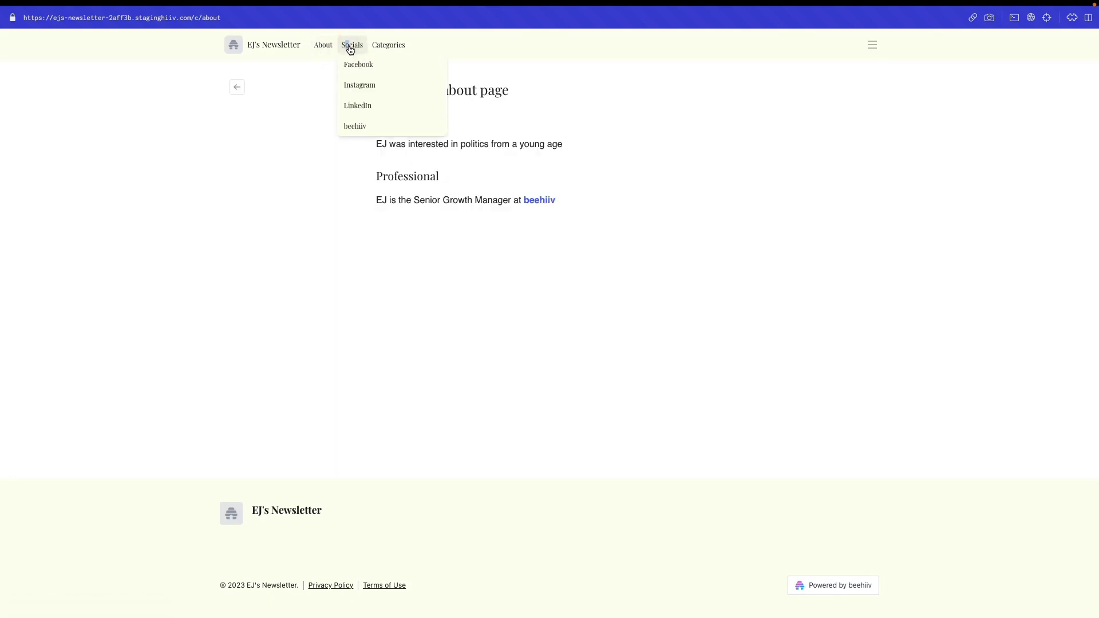
pyautogui.click(323, 44)
pyautogui.click(378, 44)
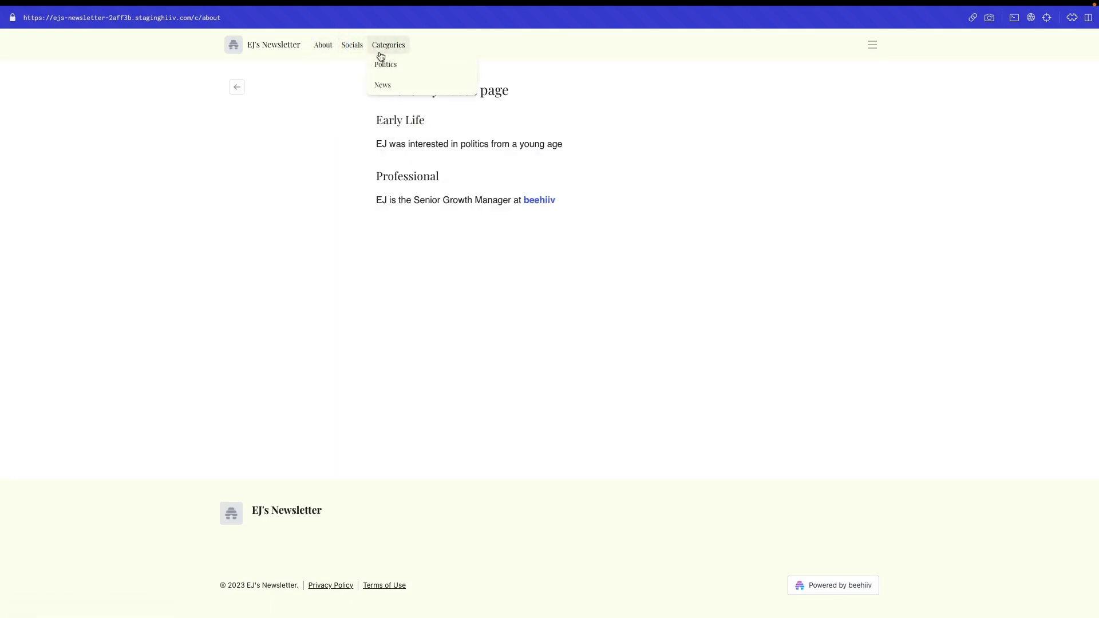
pyautogui.click(381, 62)
pyautogui.click(291, 191)
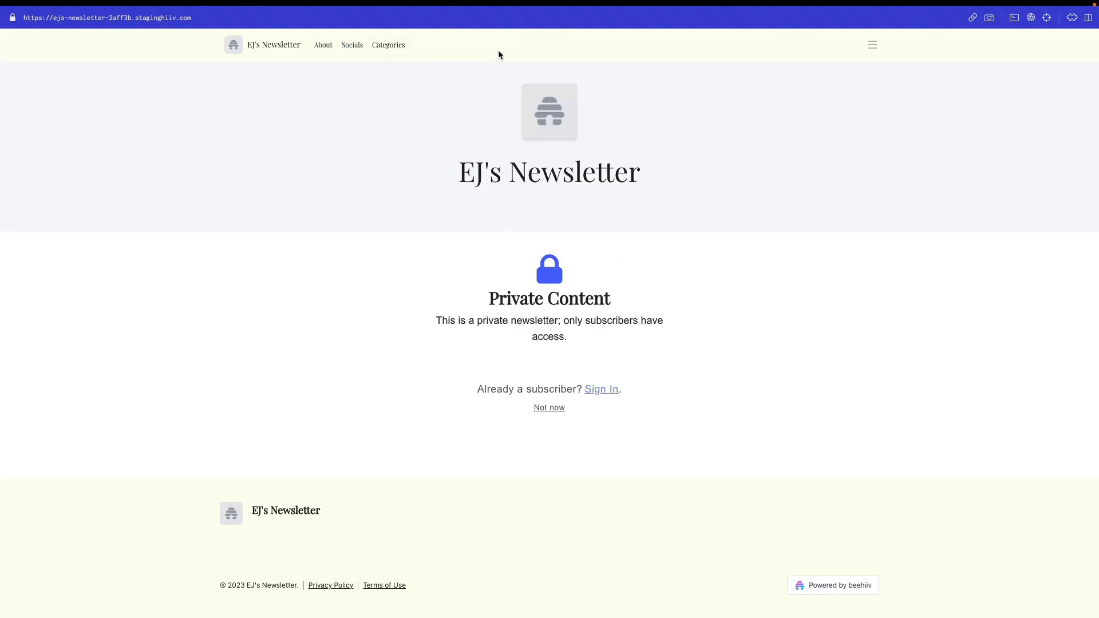
pyautogui.click(354, 46)
# Try the Facebook social link, then revisit the newsletter's About page and home page
pyautogui.click(358, 65)
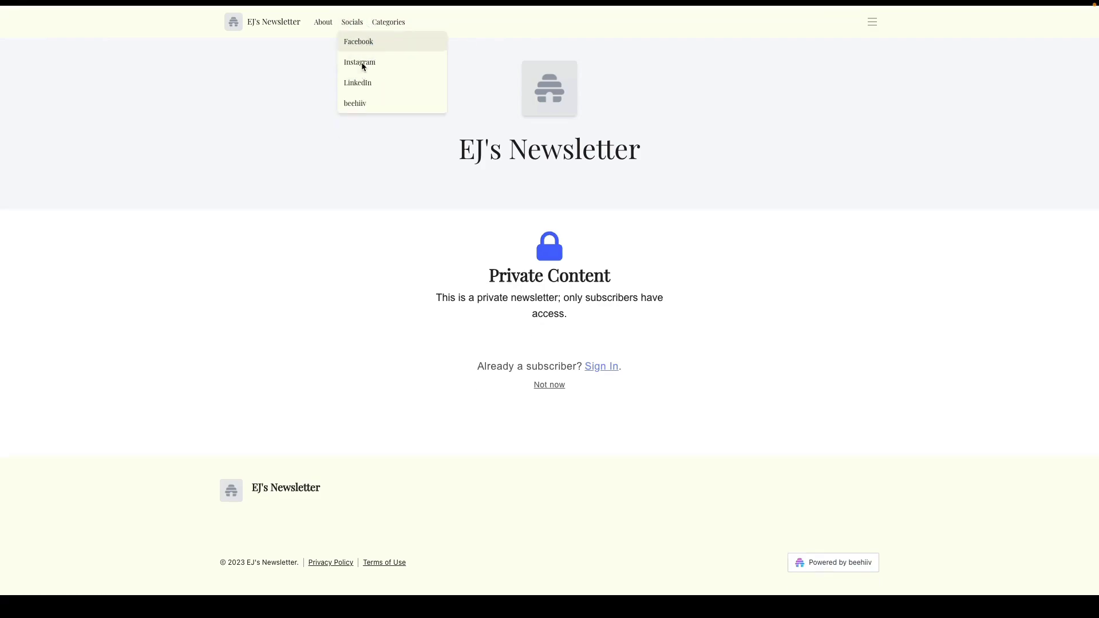
pyautogui.moveTo(3, 10)
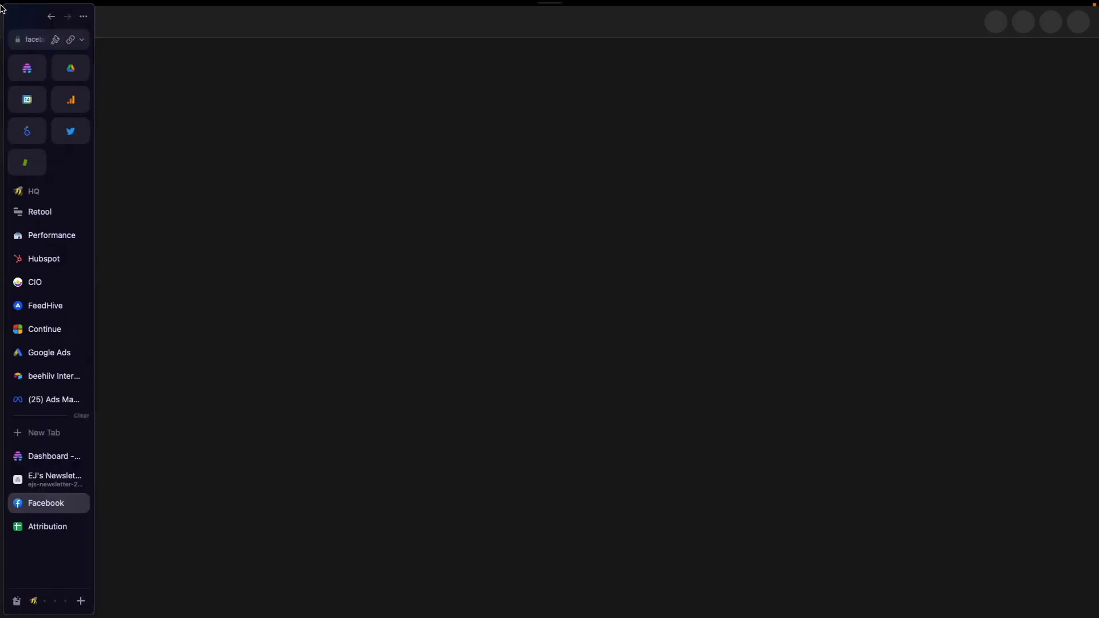
pyautogui.click(55, 480)
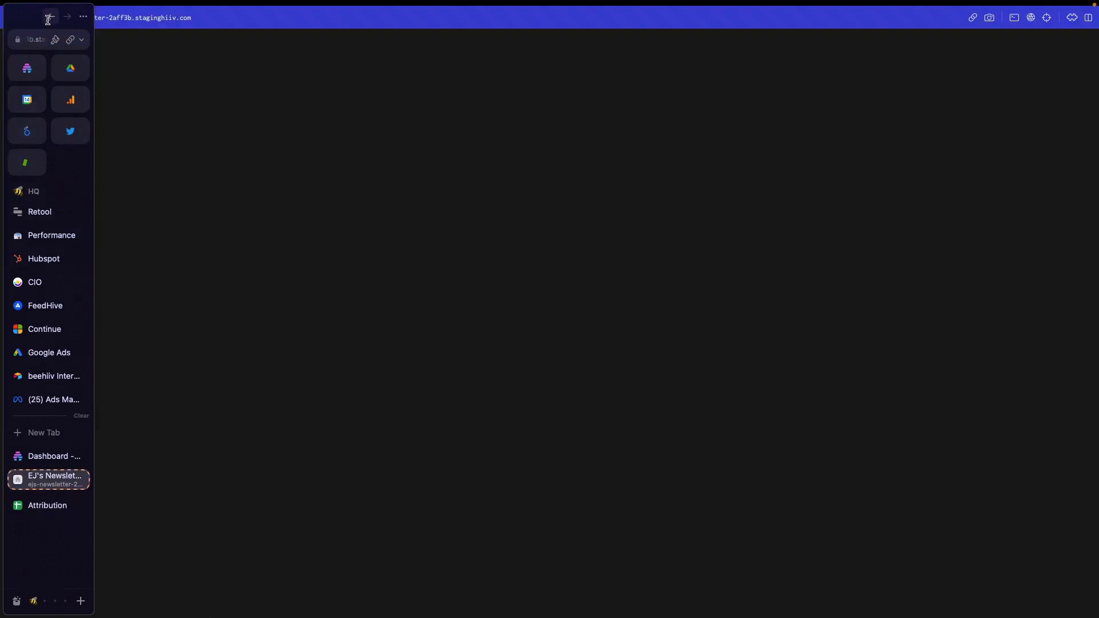
pyautogui.click(324, 45)
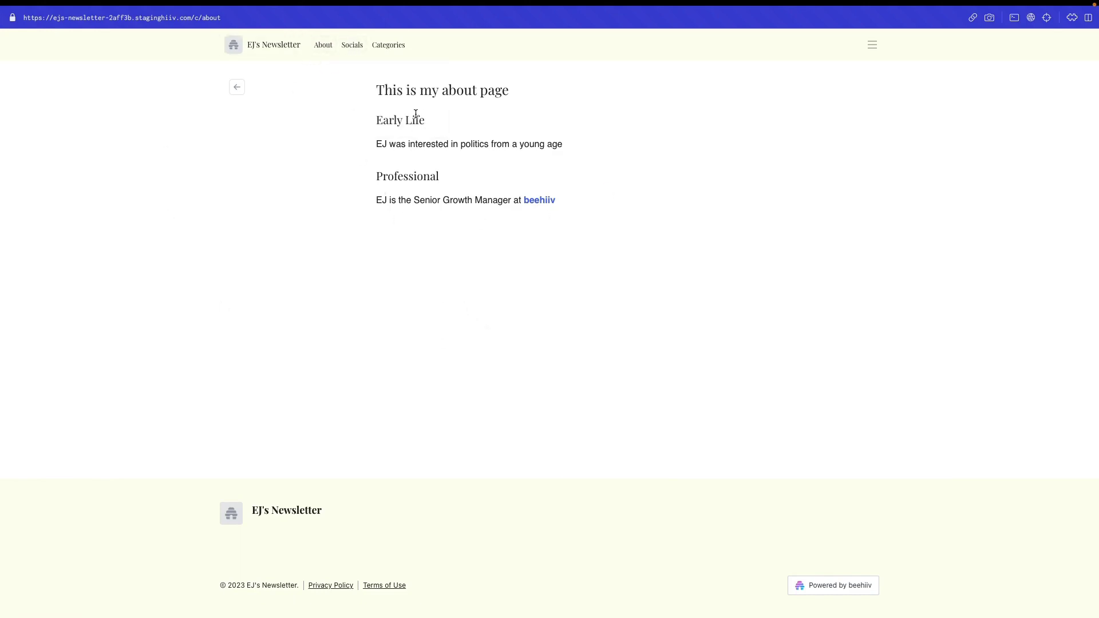
pyautogui.click(237, 89)
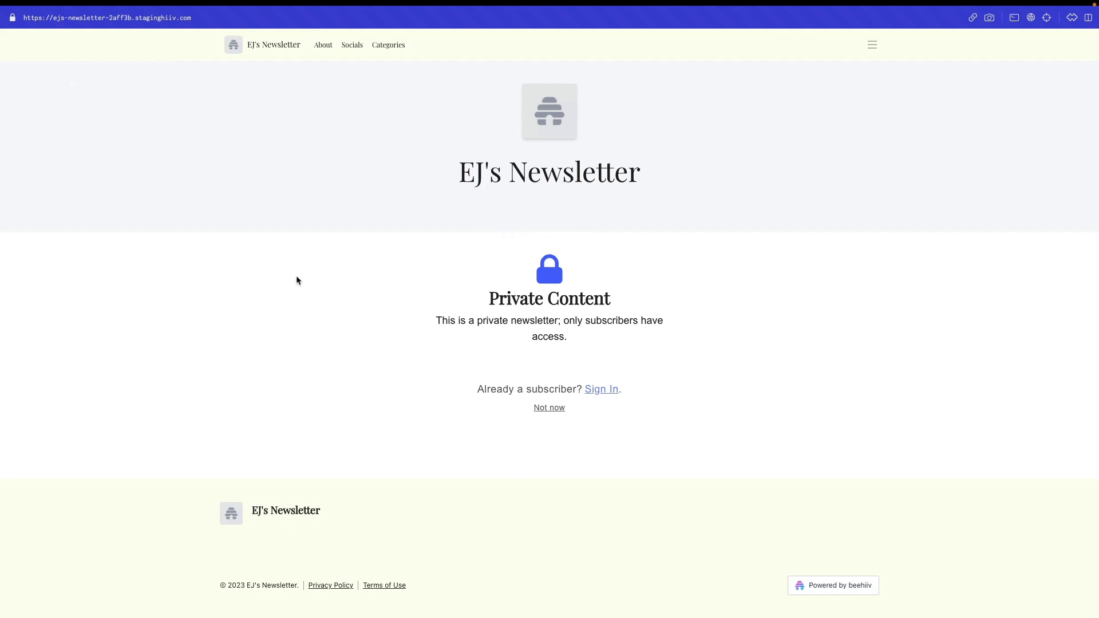
# Go back and close the public newsletter tab with Cmd+W
pyautogui.moveTo(2, 234)
pyautogui.press('super+bracketleft')
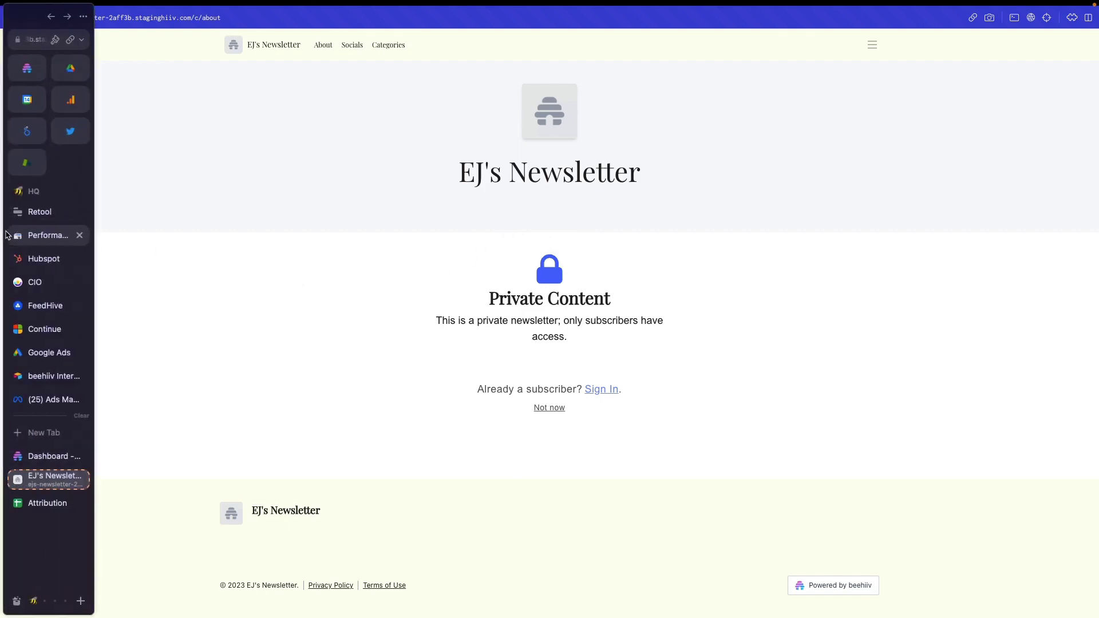
pyautogui.press('super+w')
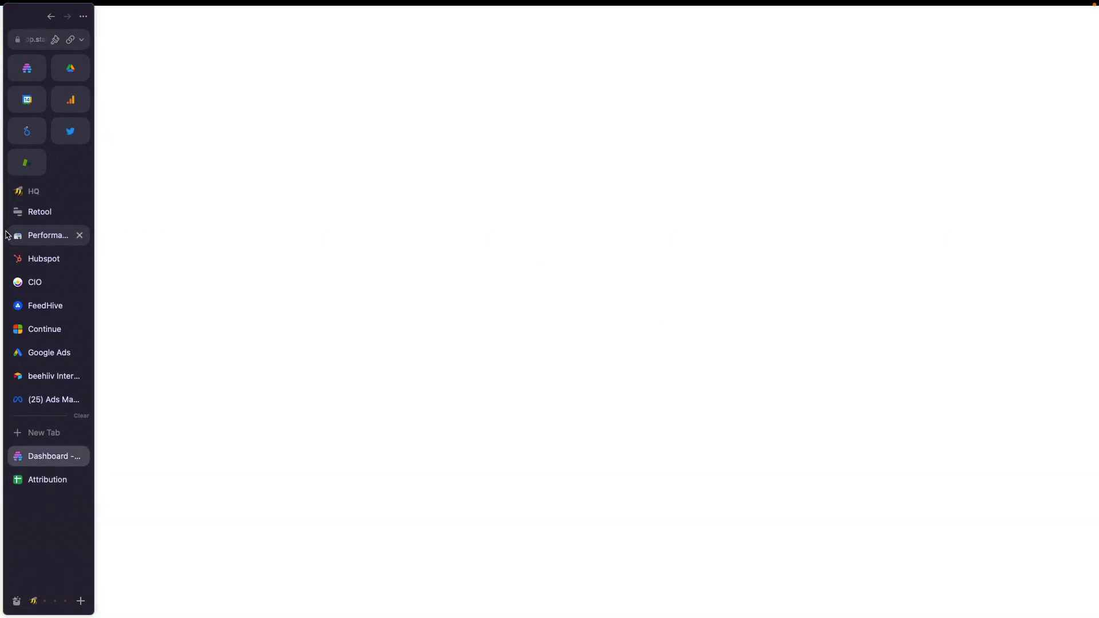
# Turn Require Subscriber Approval back on and view the public site's email access form
pyautogui.scroll(-3, 704, 309)
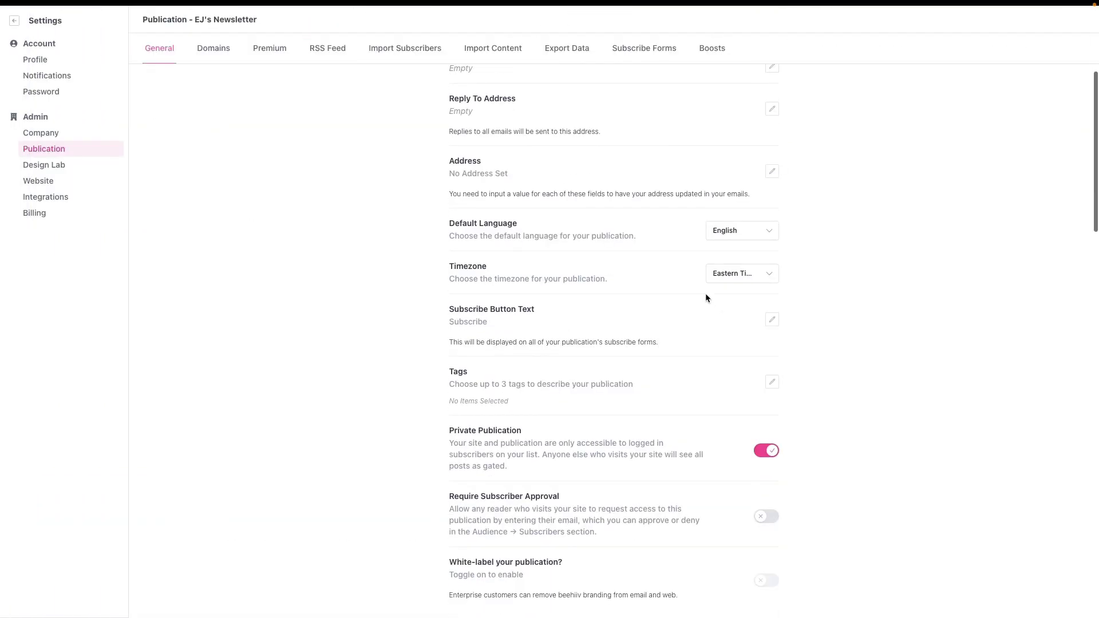
pyautogui.scroll(-3, 689, 290)
pyautogui.click(765, 356)
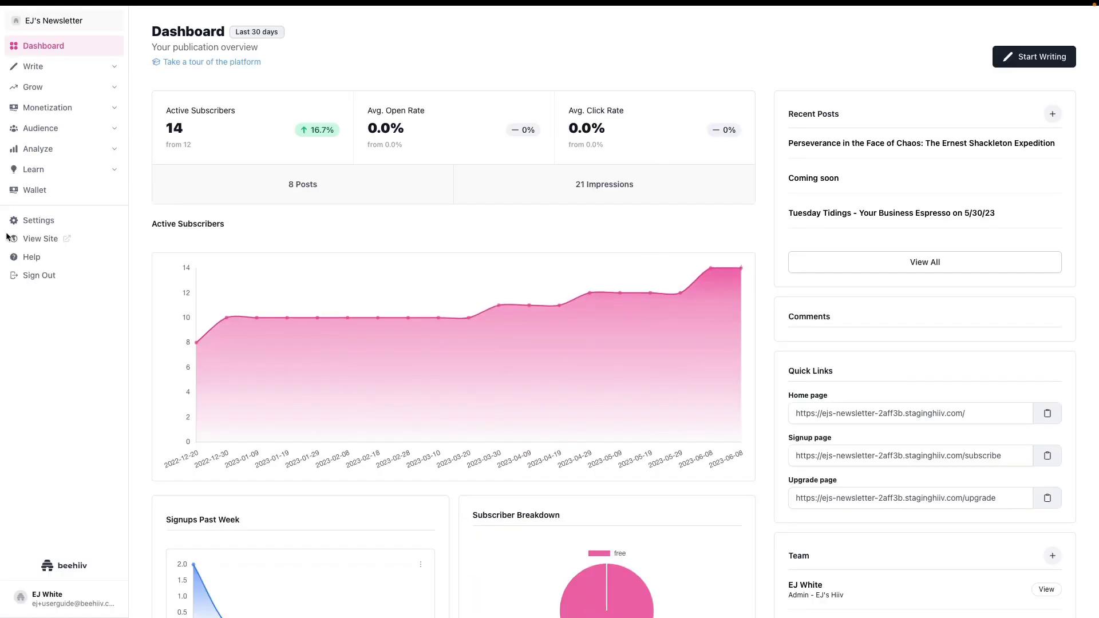
pyautogui.click(33, 239)
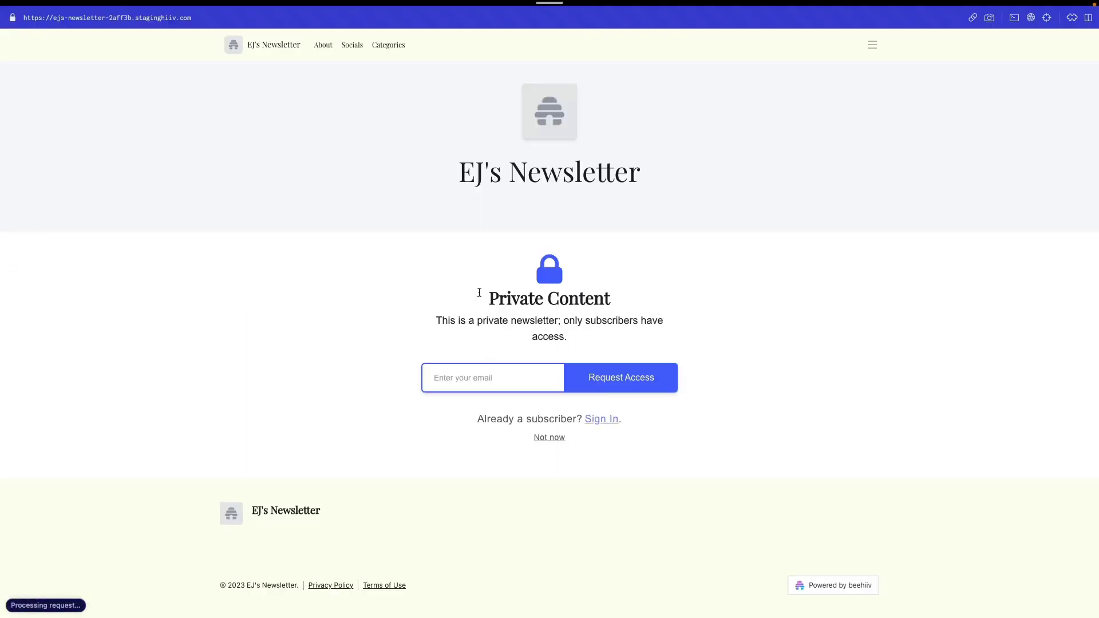
# Request site access by entering a test email address on the private gate
pyautogui.click(479, 368)
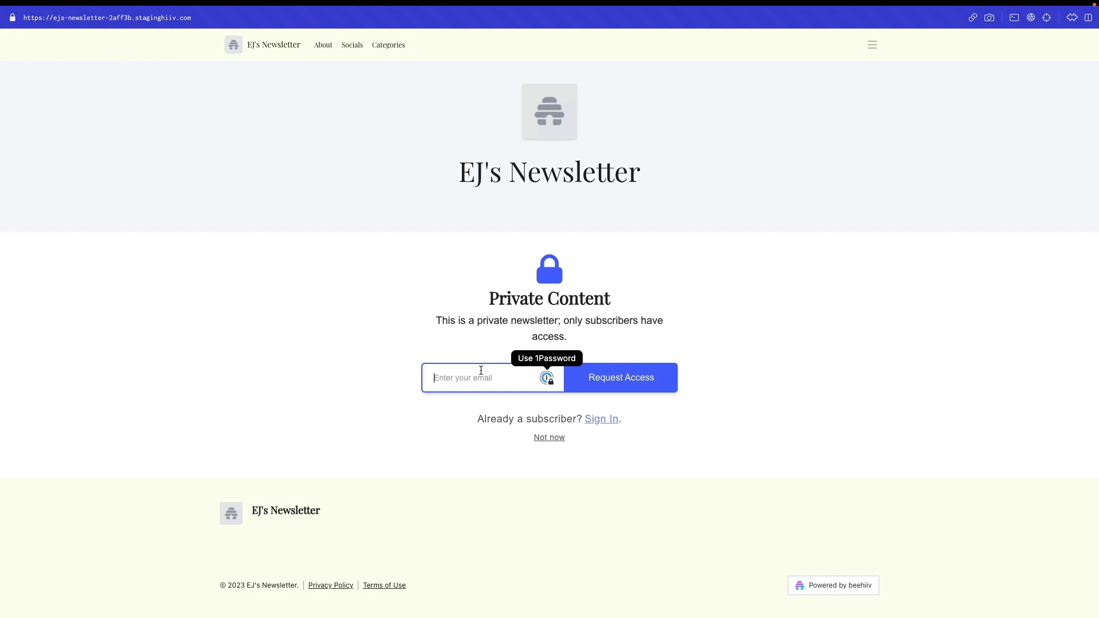
pyautogui.write('e')
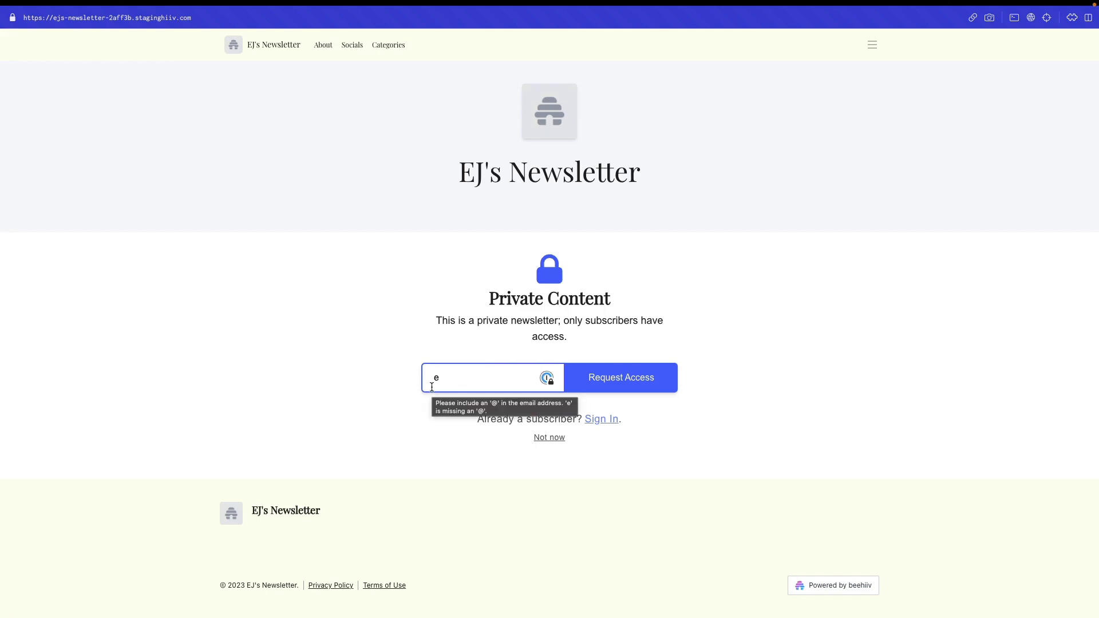
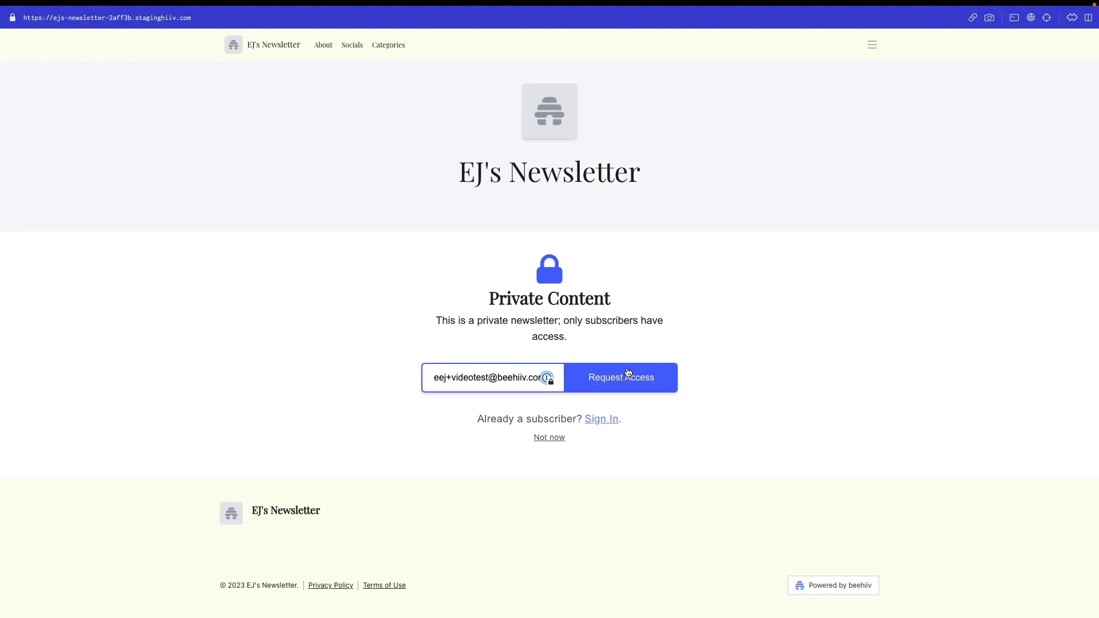
pyautogui.click(627, 380)
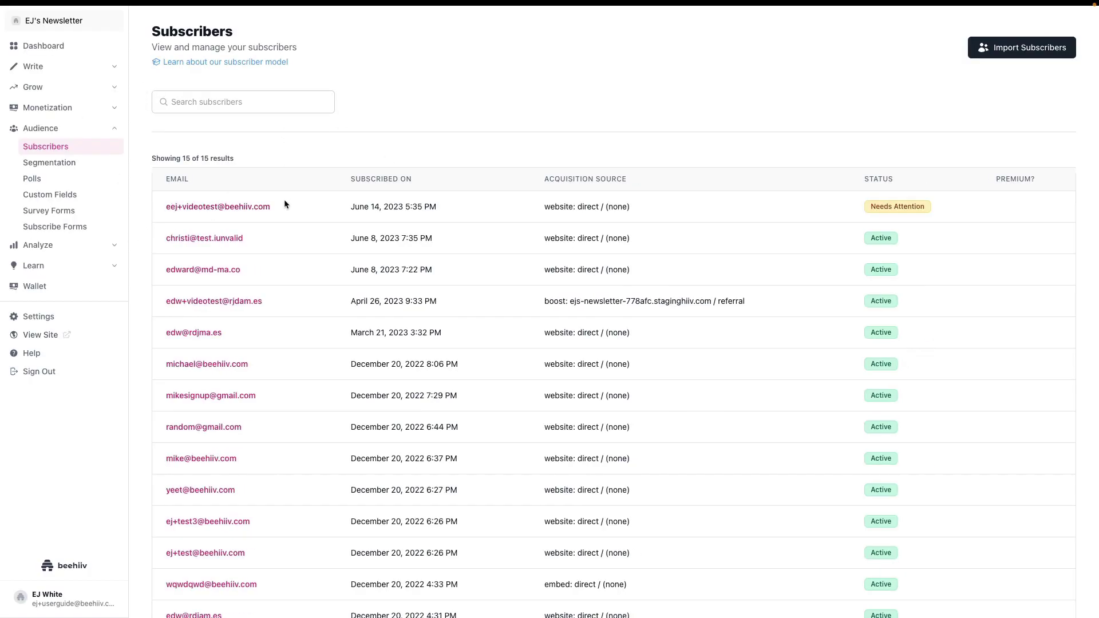
# Open the Needs Attention test subscriber and approve it, making its status Active
pyautogui.tripleClick(910, 206)
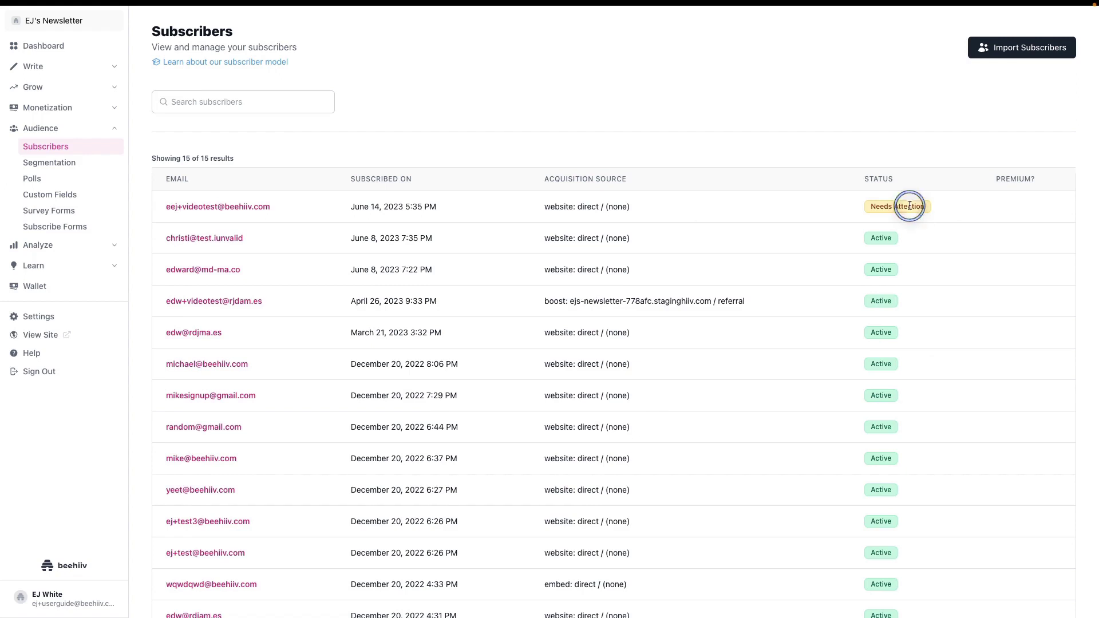
pyautogui.click(221, 210)
pyautogui.click(1057, 35)
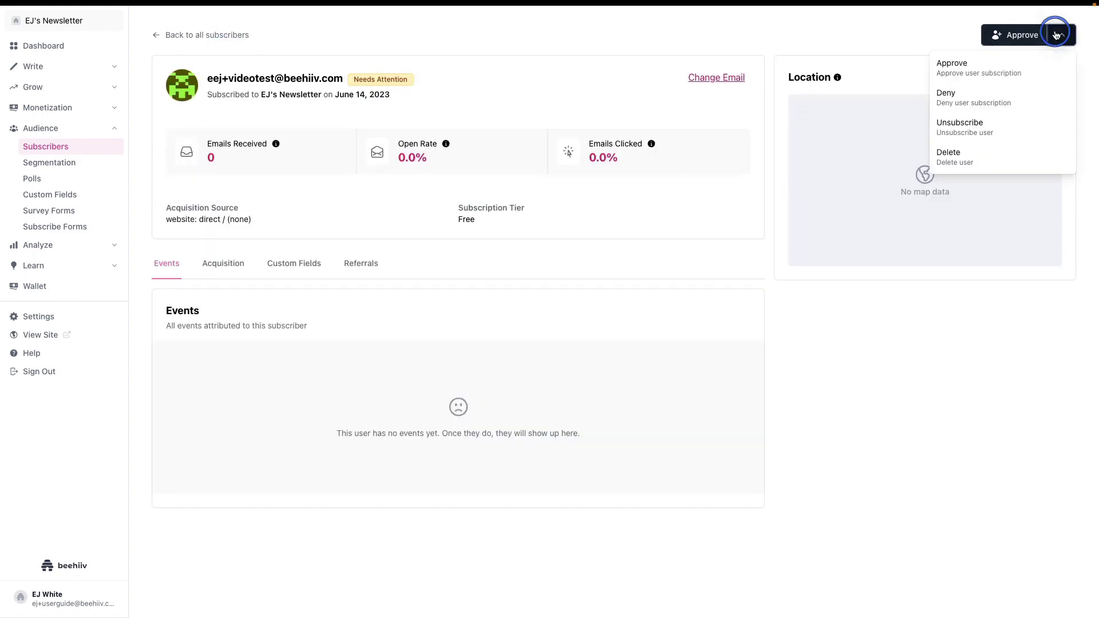
pyautogui.click(1056, 35)
pyautogui.click(1057, 35)
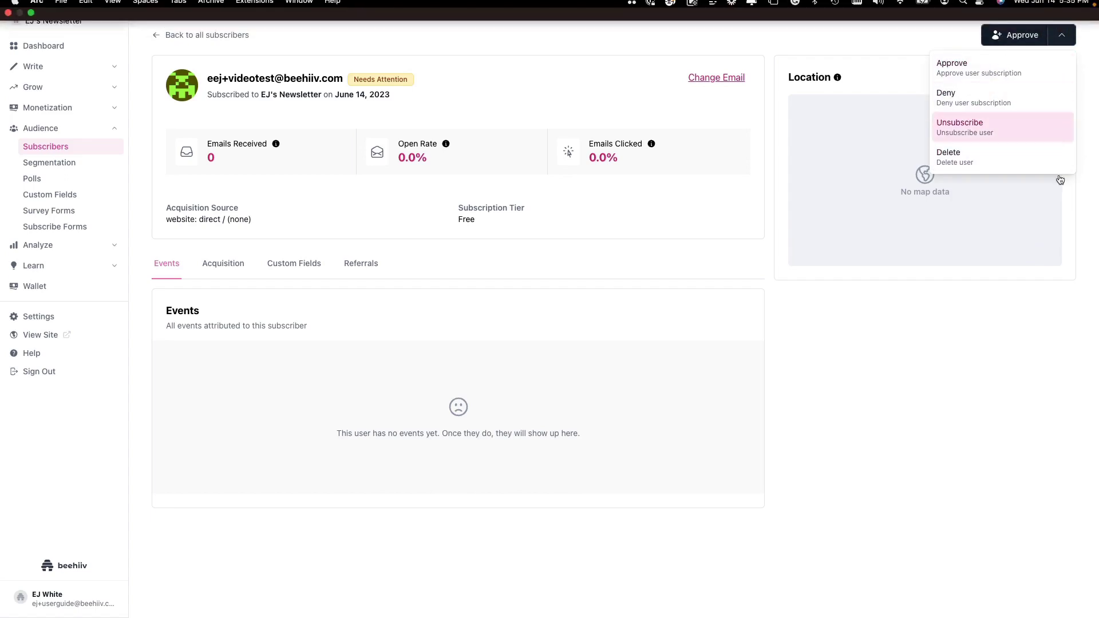
pyautogui.click(1020, 35)
pyautogui.click(657, 351)
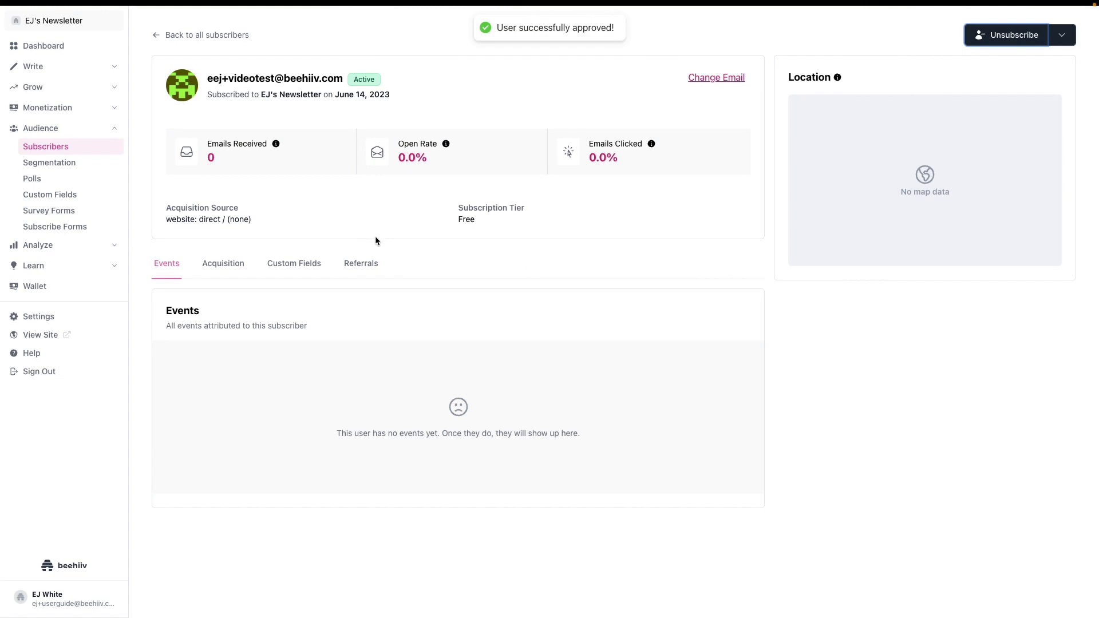
# Turn off Private Publication in Settings > Publication > General
pyautogui.click(71, 318)
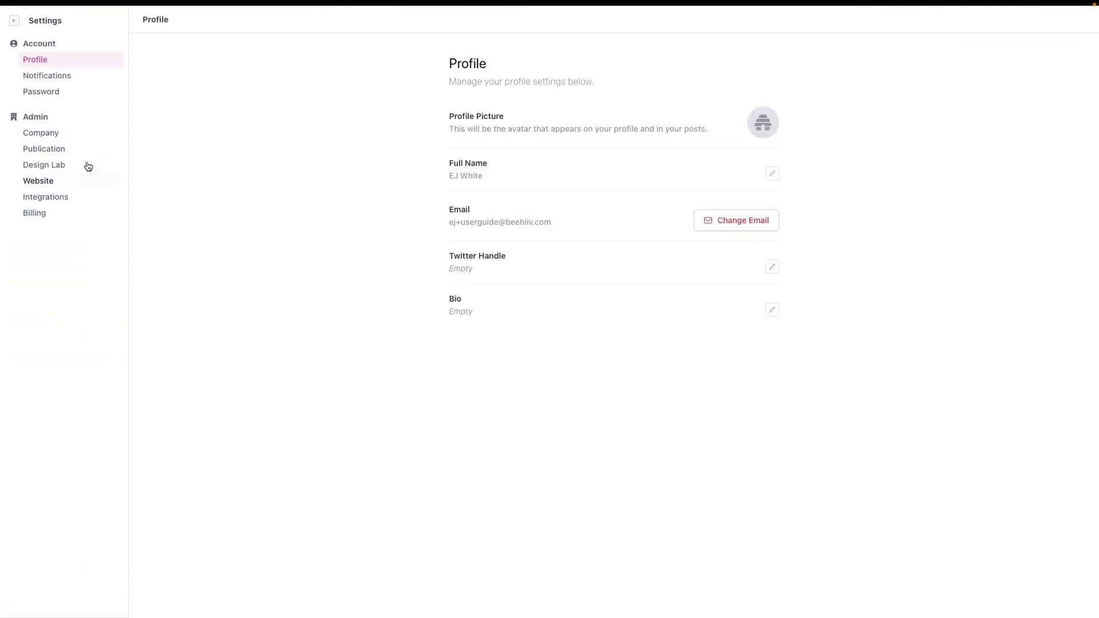
pyautogui.click(51, 150)
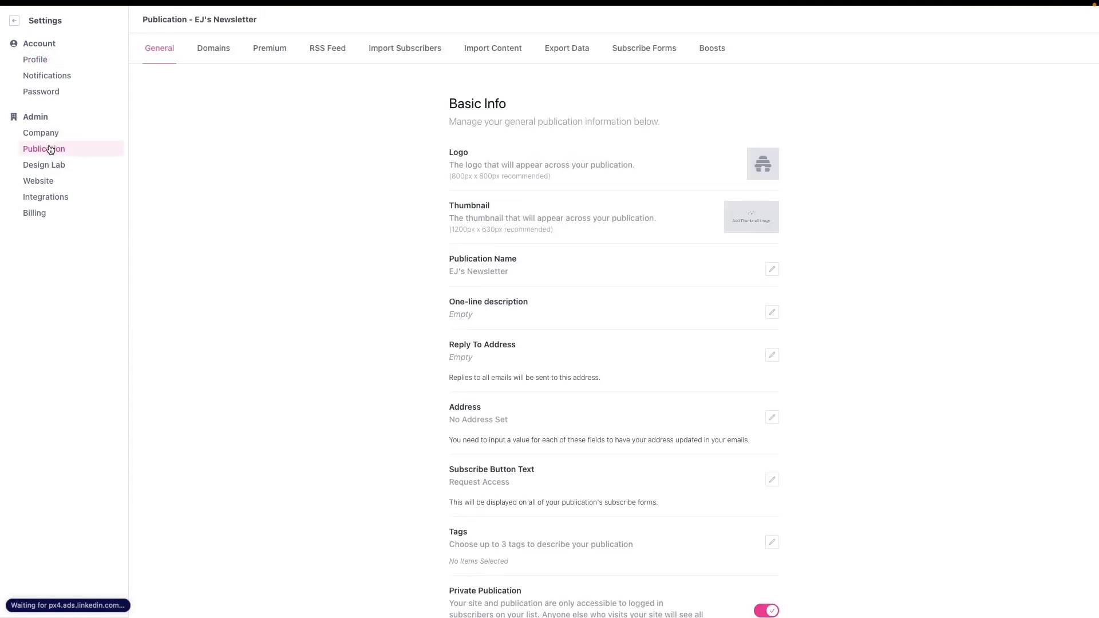
pyautogui.scroll(-5, 518, 359)
pyautogui.scroll(-3, 690, 432)
pyautogui.click(767, 315)
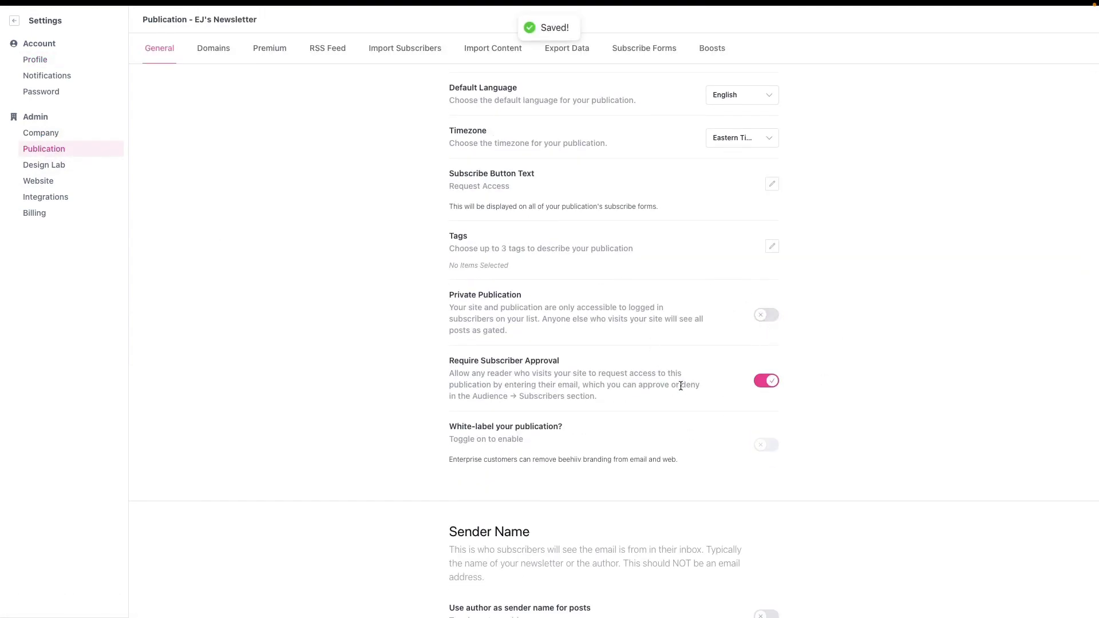
# Confirm Require Subscriber Approval is still on, then return to the dashboard and view the site
pyautogui.moveTo(444, 359); pyautogui.dragTo(631, 403)
pyautogui.click(632, 403)
pyautogui.scroll(6, 676, 389)
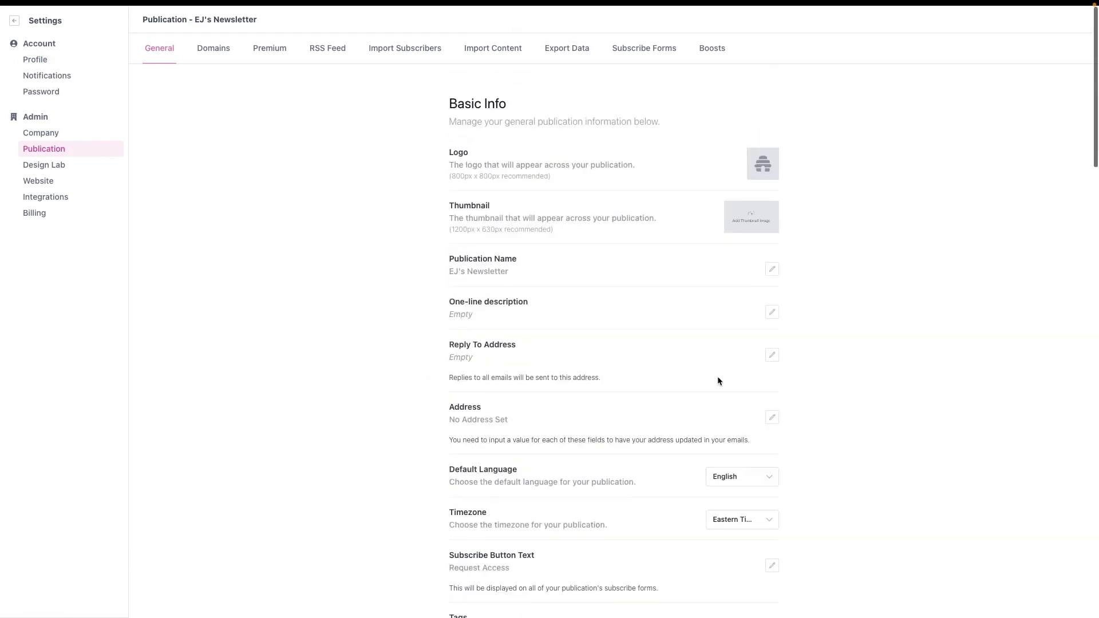
pyautogui.scroll(-6, 719, 377)
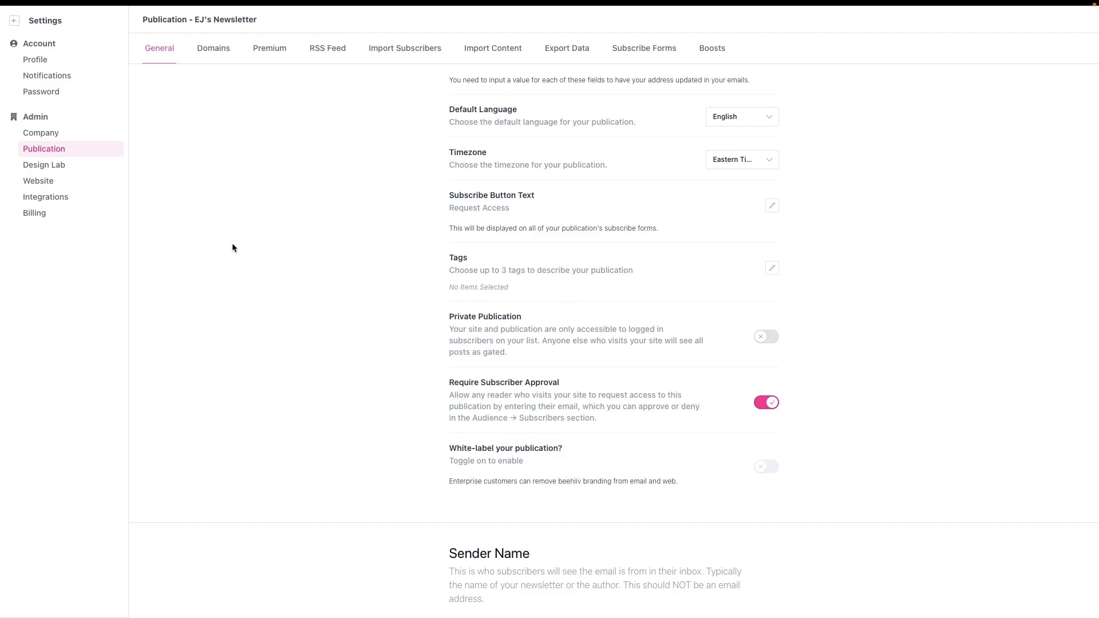
pyautogui.click(14, 21)
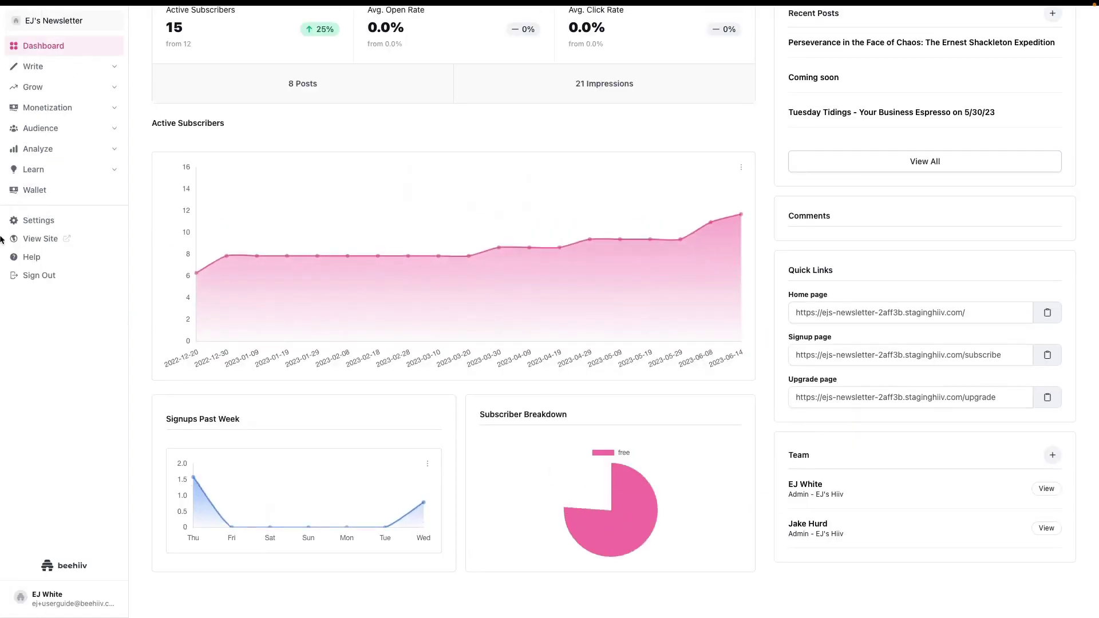
pyautogui.click(41, 239)
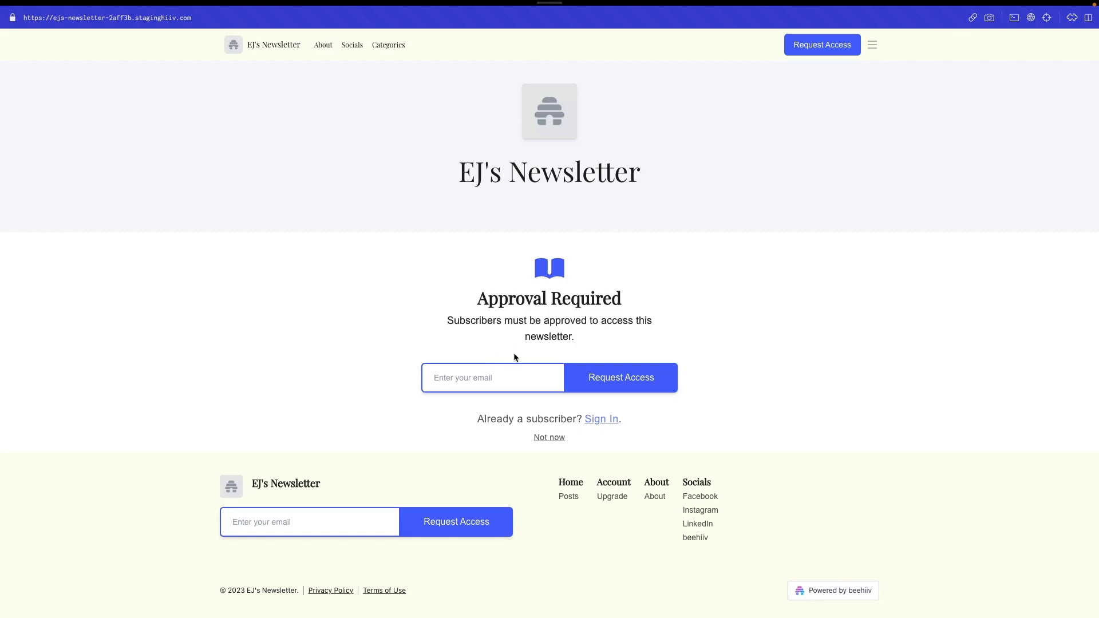
# Submit an access request with a test email address on the Approval Required page
pyautogui.click(487, 387)
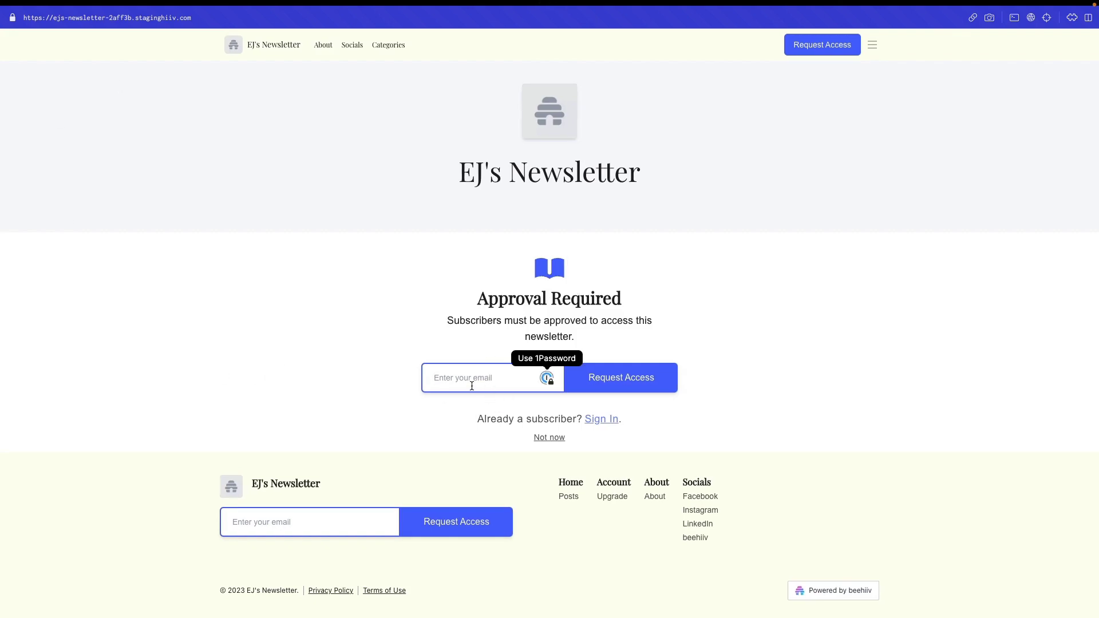
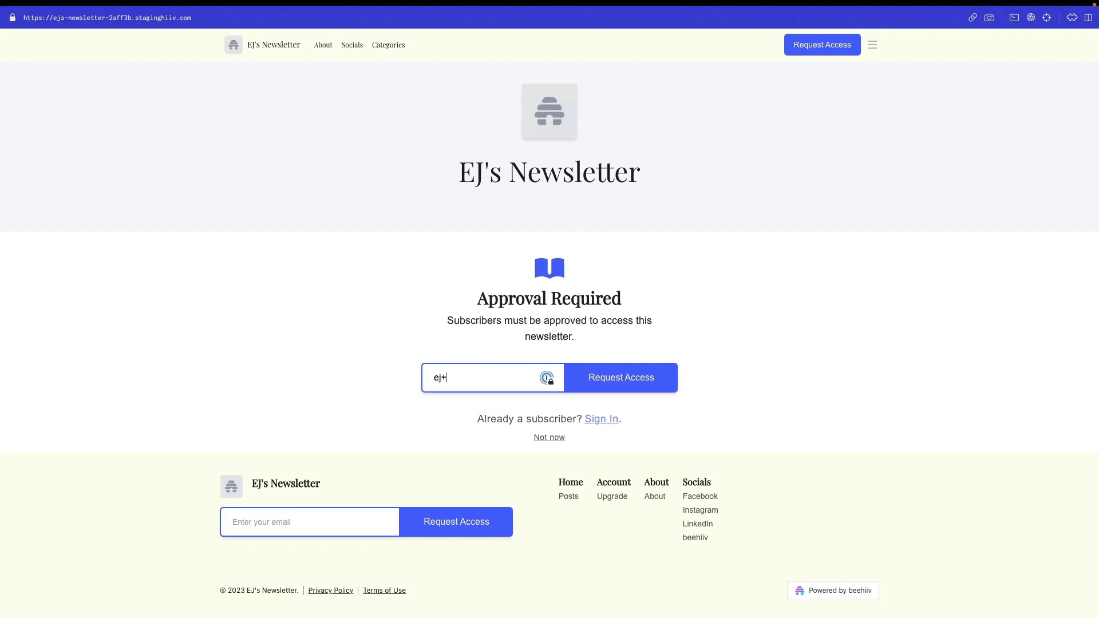
pyautogui.click(609, 376)
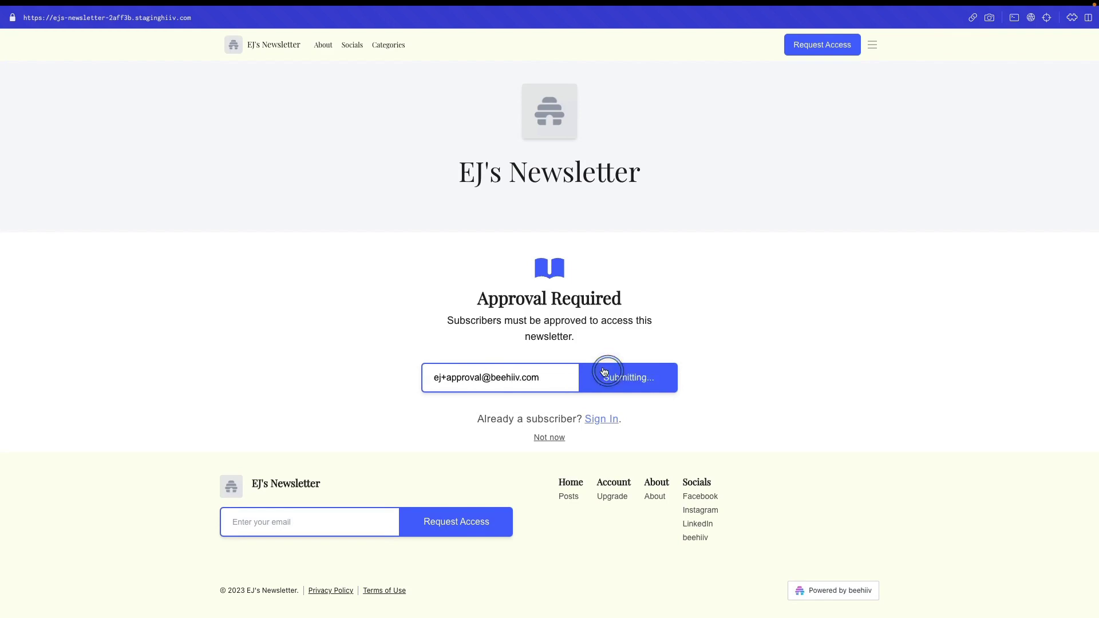
pyautogui.click(503, 202)
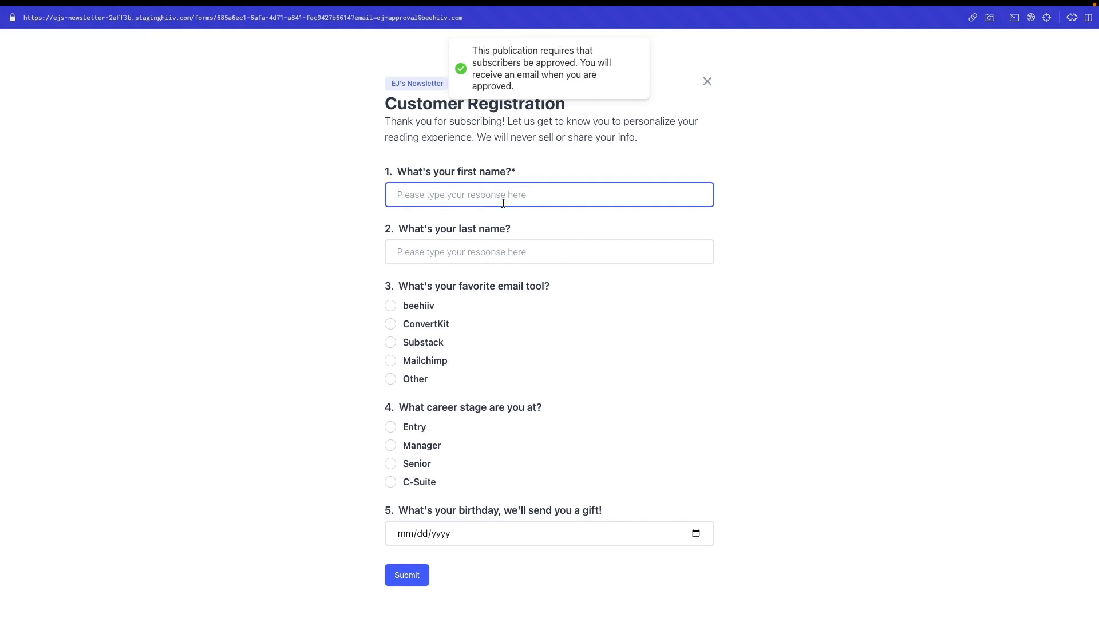
# Enter the first and last name, choosing beehiiv as email tool and C-Suite career stage
pyautogui.press('Tab')
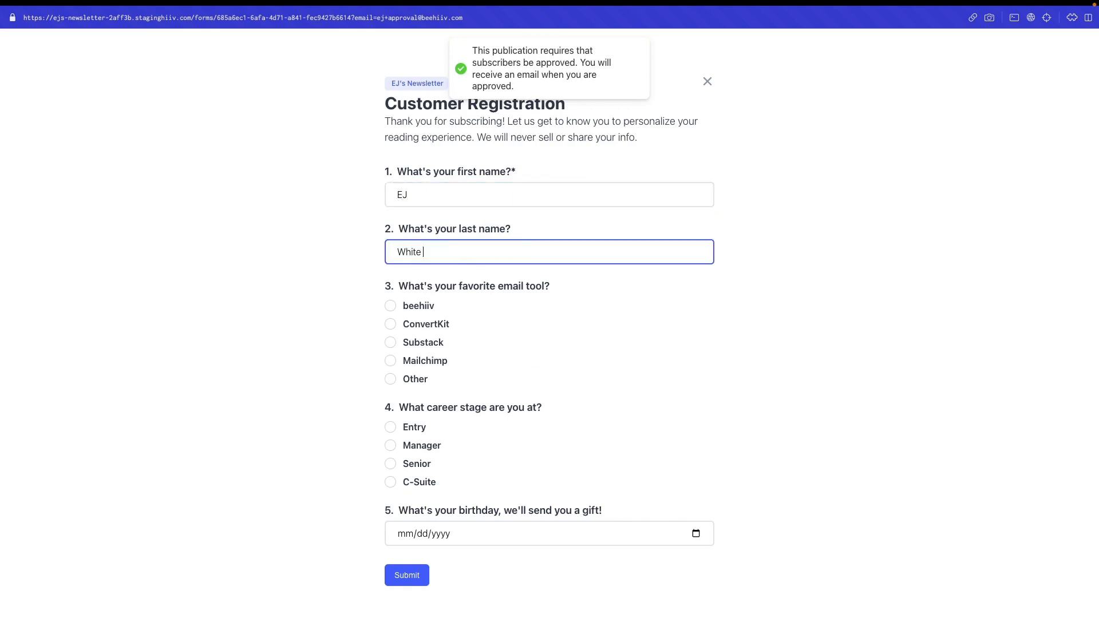
pyautogui.click(392, 307)
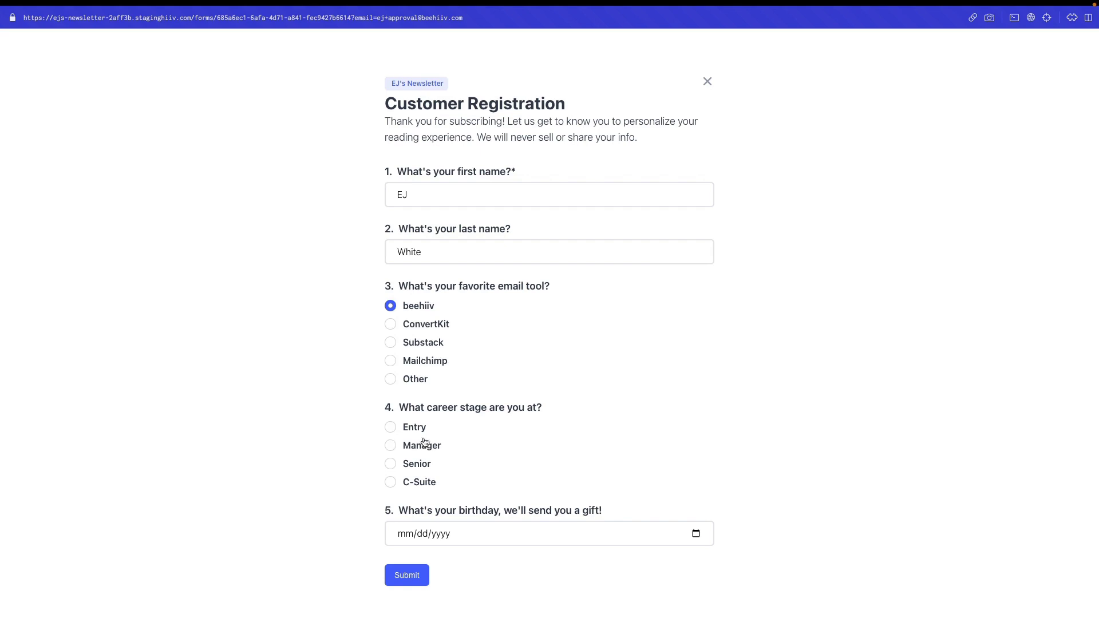
pyautogui.click(396, 485)
pyautogui.click(490, 537)
pyautogui.click(411, 535)
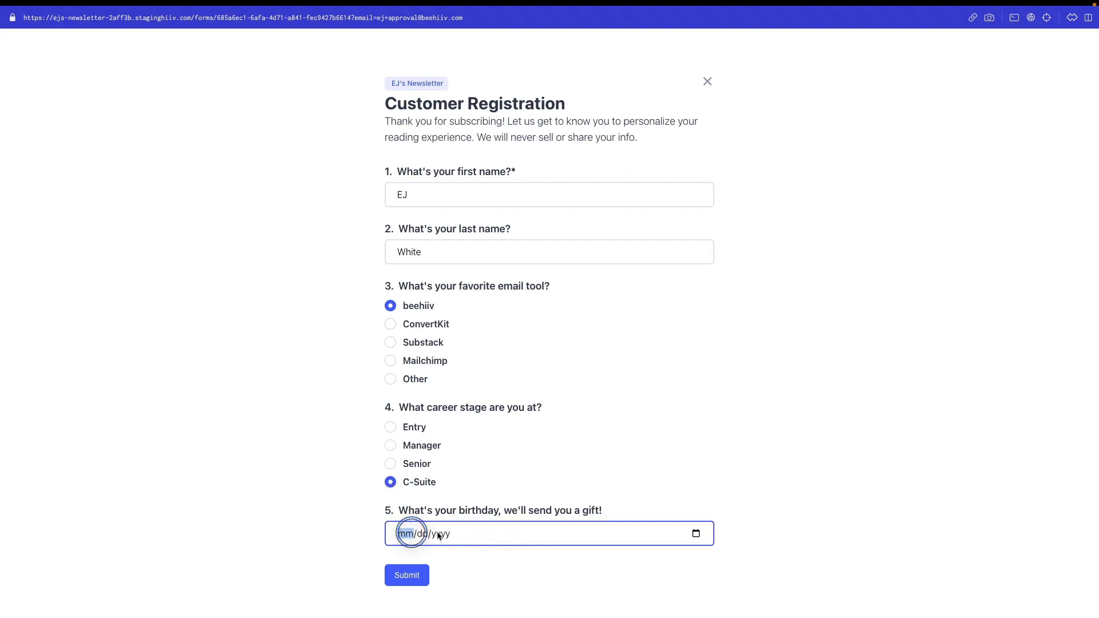
pyautogui.click(691, 535)
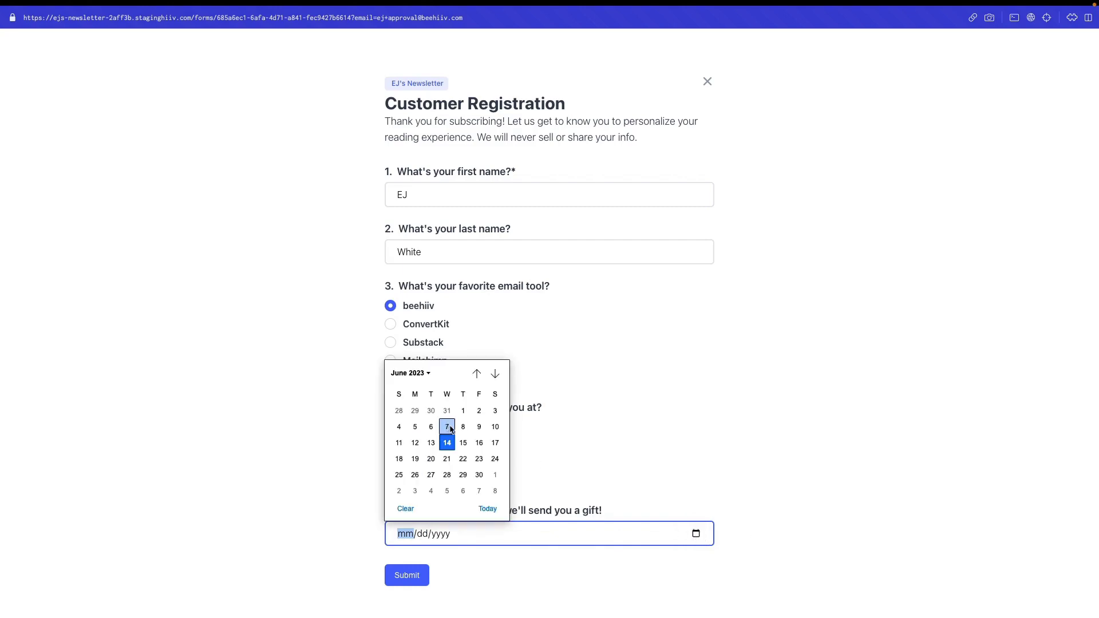
pyautogui.click(409, 373)
pyautogui.click(408, 408)
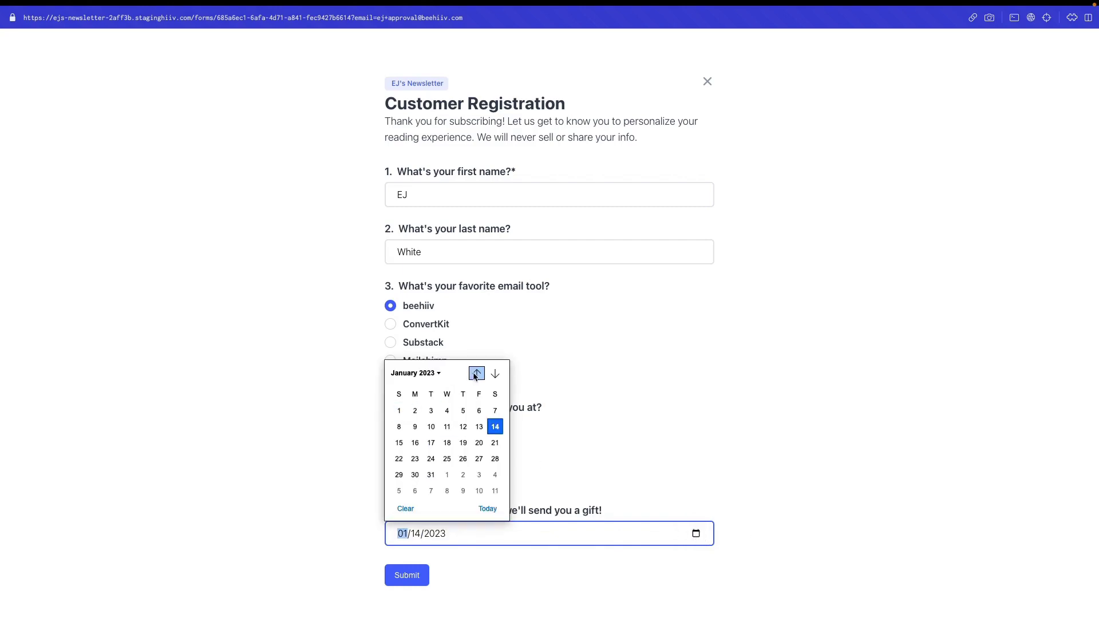
pyautogui.click(425, 373)
pyautogui.scroll(10, 421, 419)
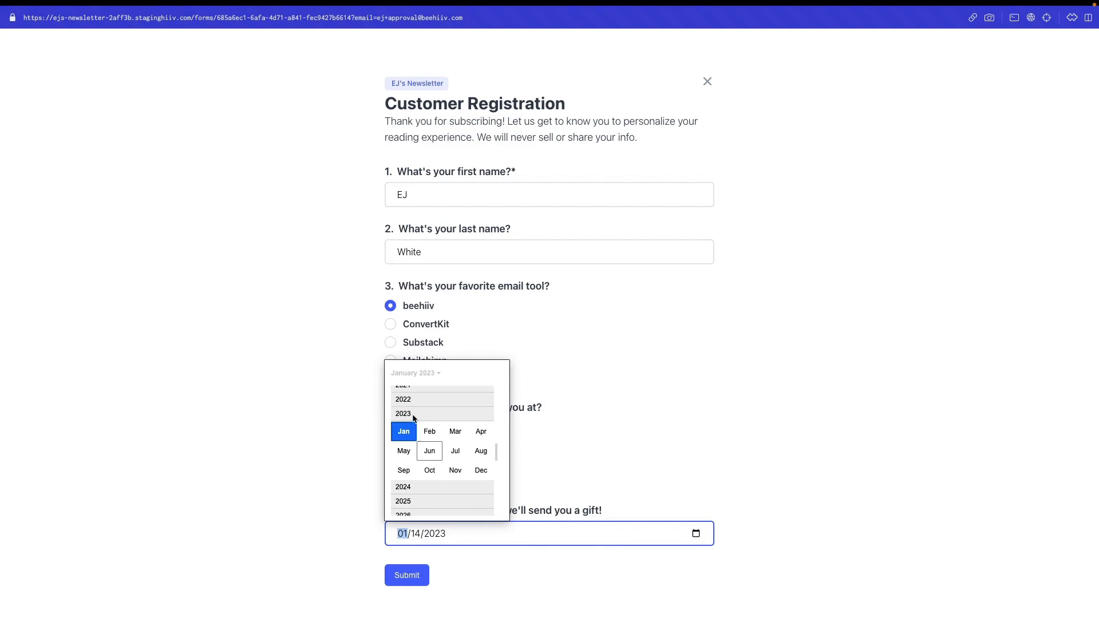
pyautogui.scroll(5, 423, 423)
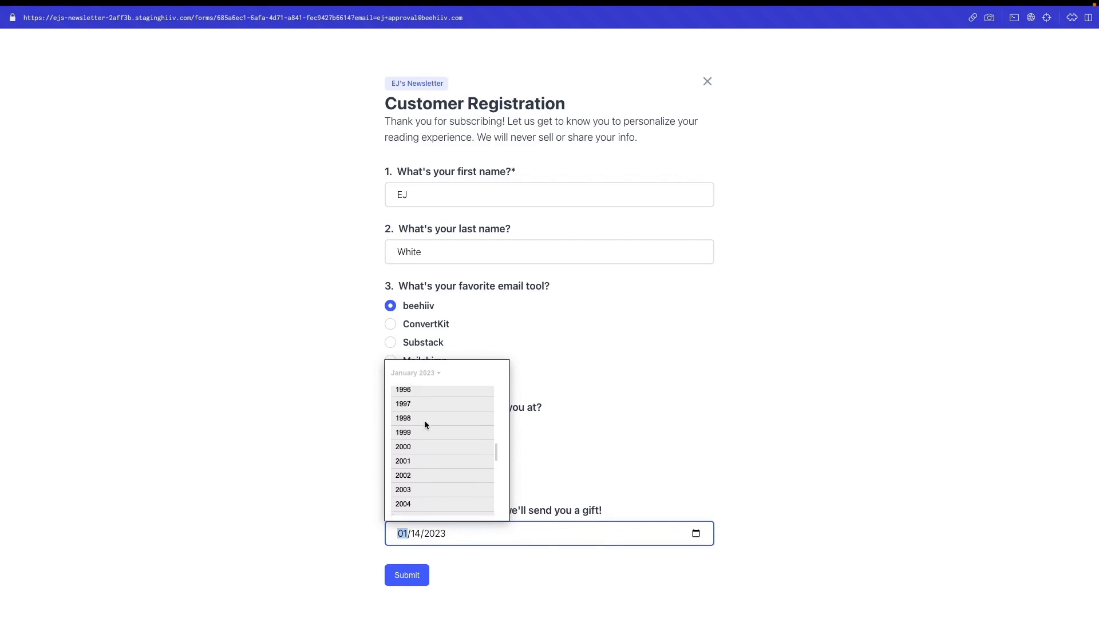
pyautogui.click(414, 391)
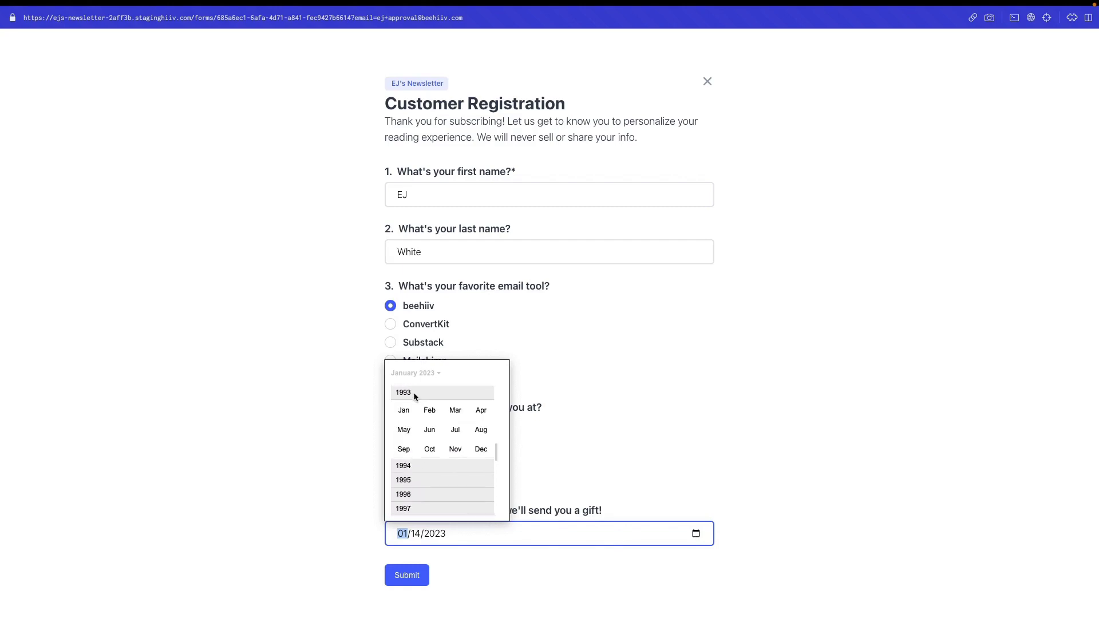
pyautogui.click(398, 410)
pyautogui.click(477, 425)
pyautogui.click(418, 588)
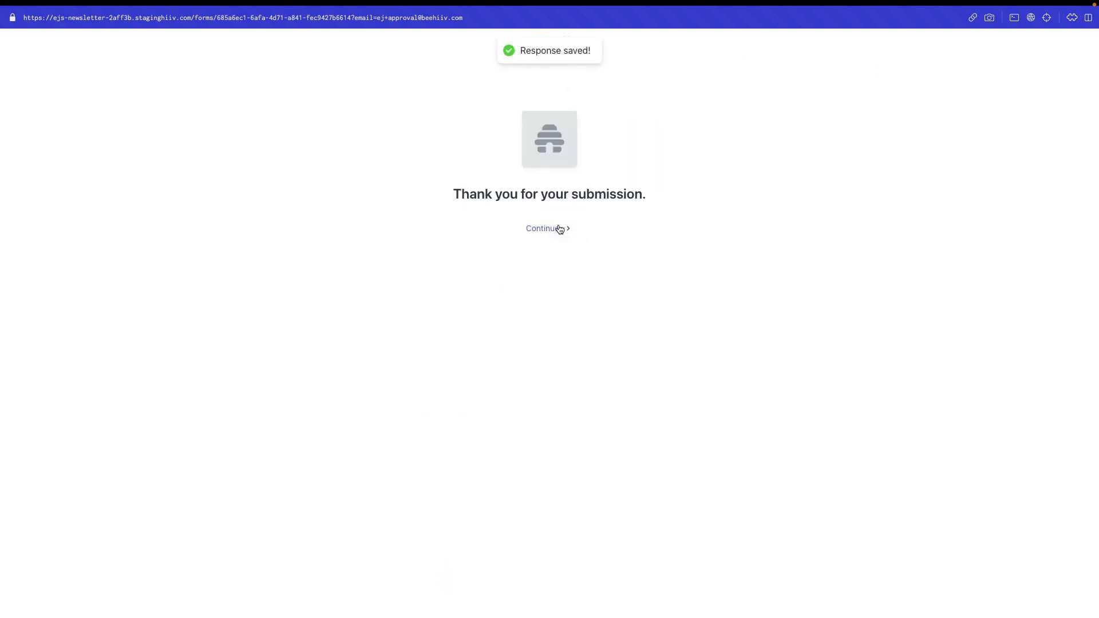
pyautogui.click(559, 228)
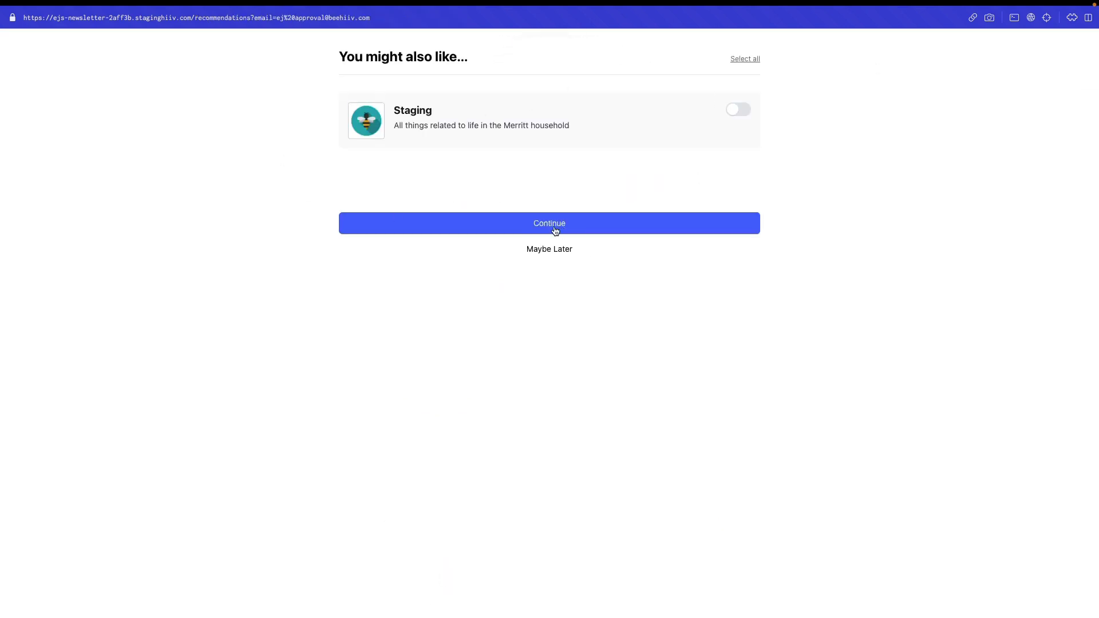
# Continue past the recommendations and return to the newsletter home page
pyautogui.click(555, 230)
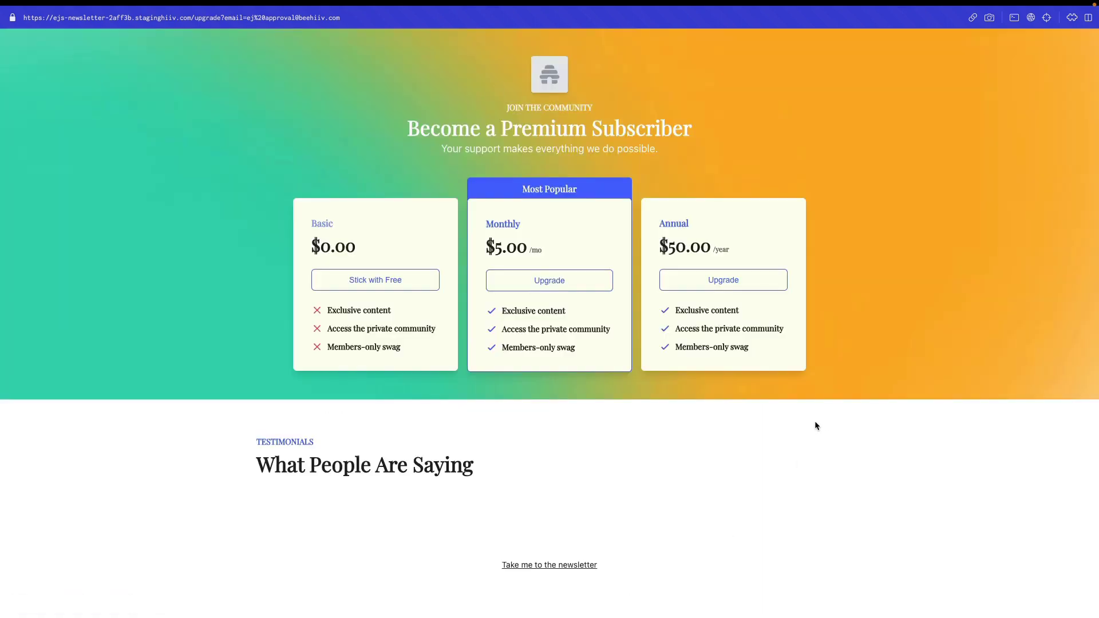
pyautogui.click(567, 565)
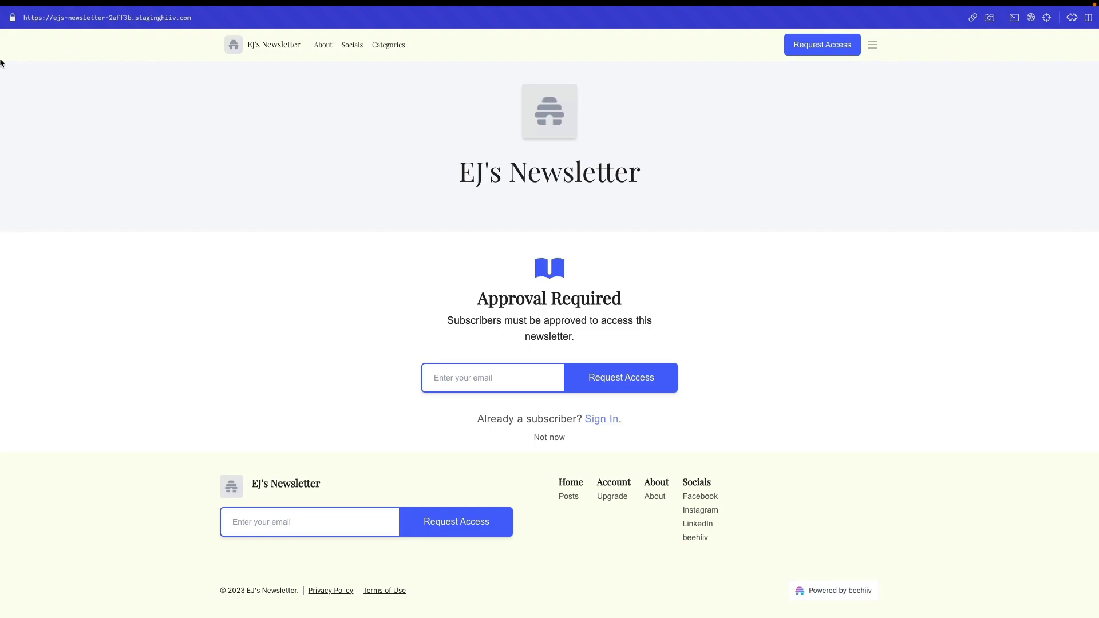
# Load the beehiiv dashboard and go to the Audience > Subscribers list
pyautogui.moveTo(1, 61)
pyautogui.click(49, 41)
pyautogui.write('app')
pyautogui.press('Return')
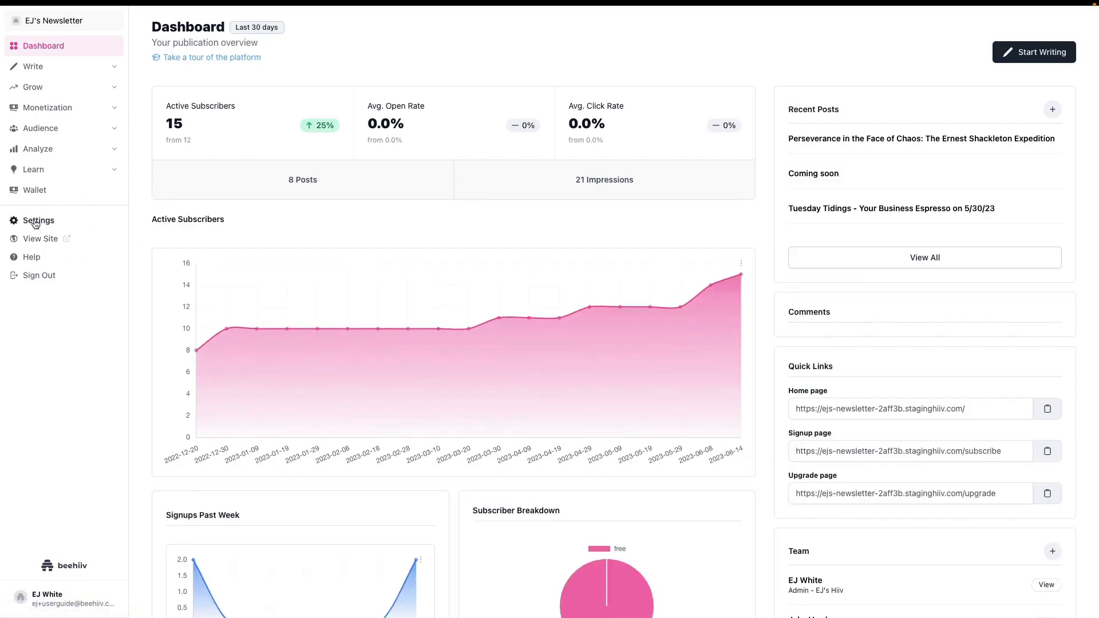
pyautogui.click(41, 128)
pyautogui.click(45, 147)
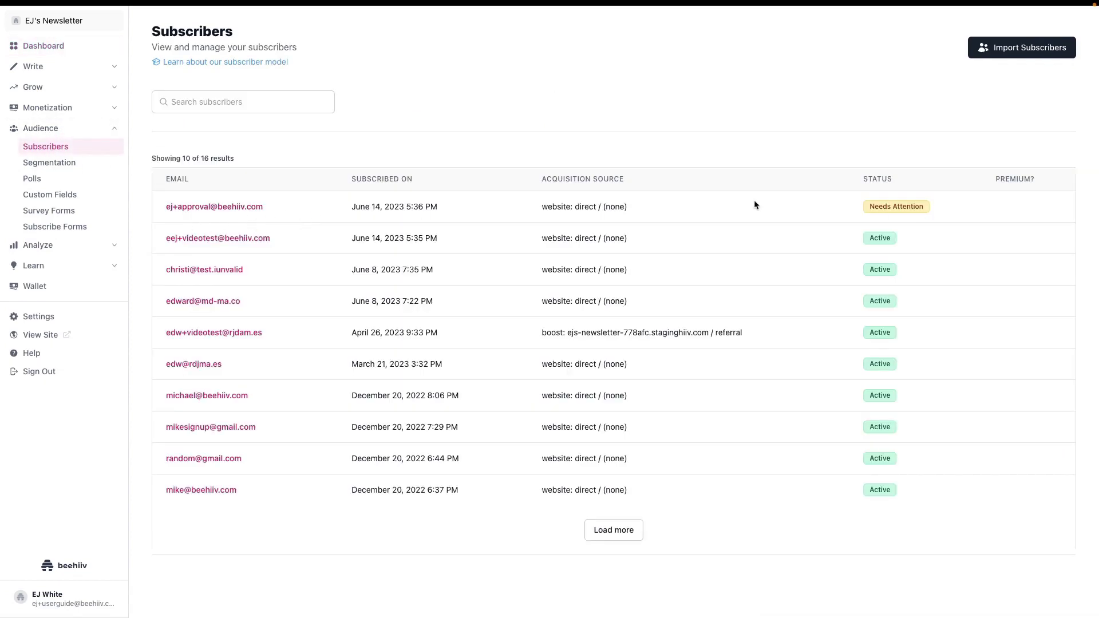
# Approve the Needs Attention subscriber so their status becomes Active
pyautogui.click(225, 212)
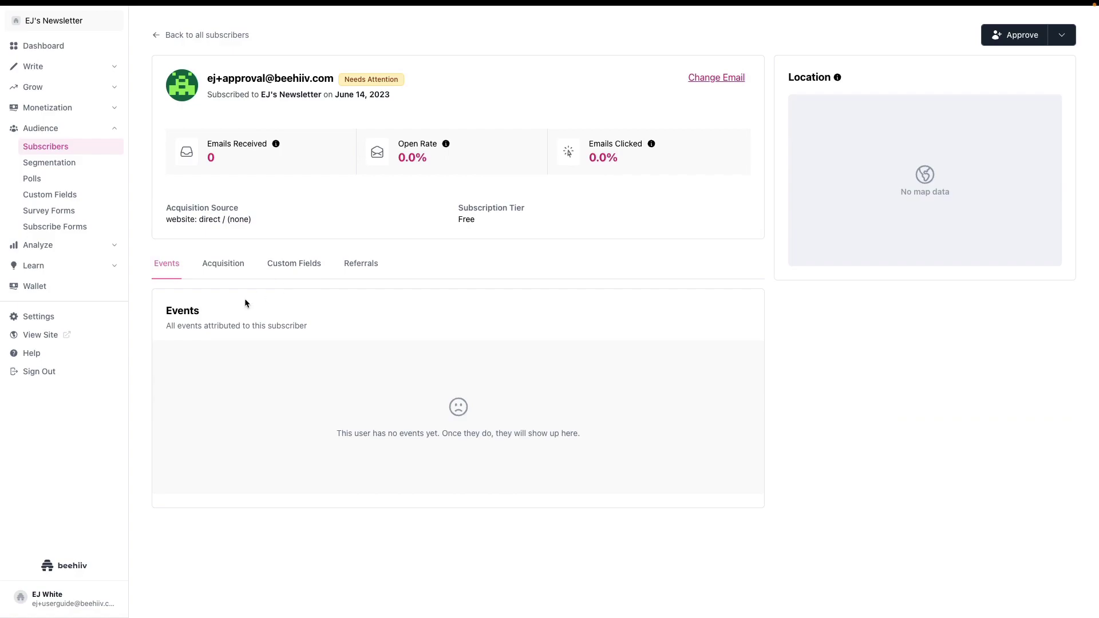
pyautogui.click(1017, 35)
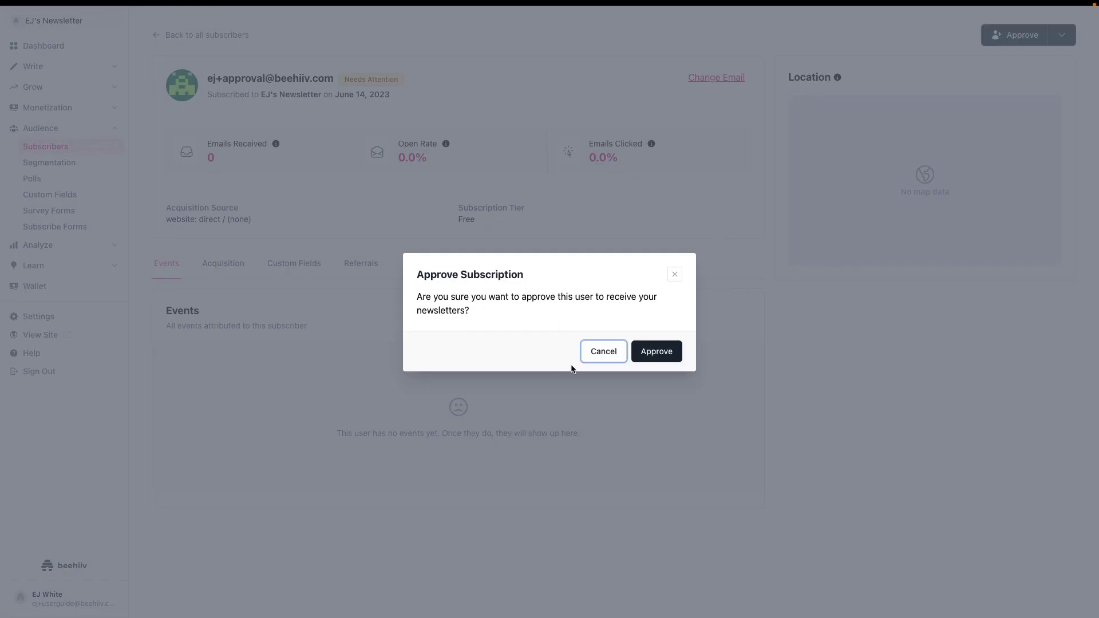
pyautogui.click(648, 352)
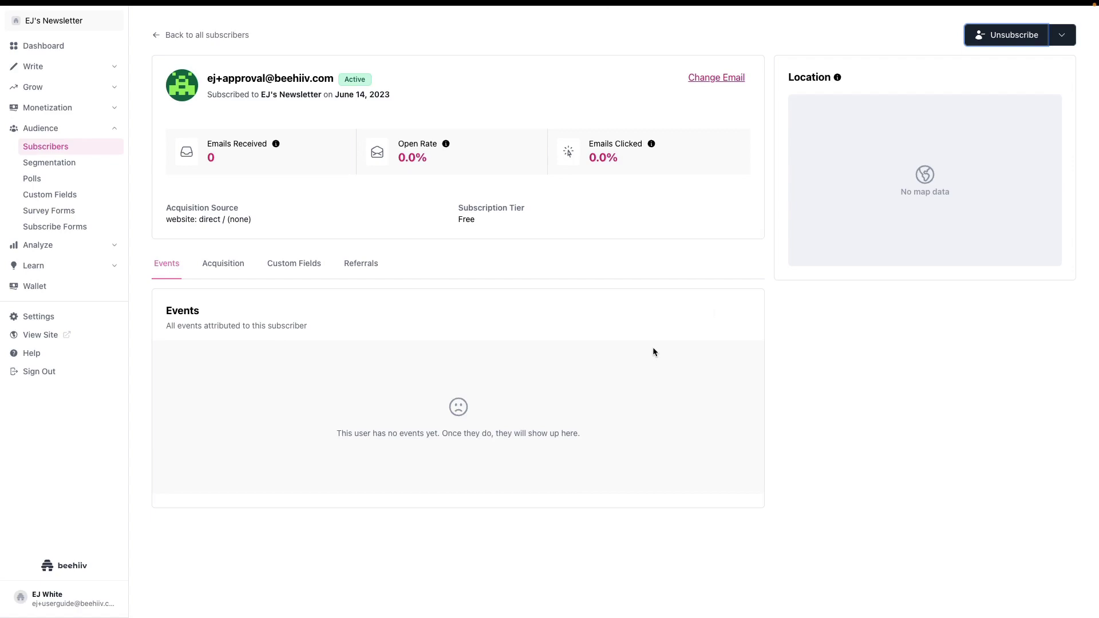
# Return to the Dashboard via Settings and check the 16 active subscribers, up from 12
pyautogui.click(61, 315)
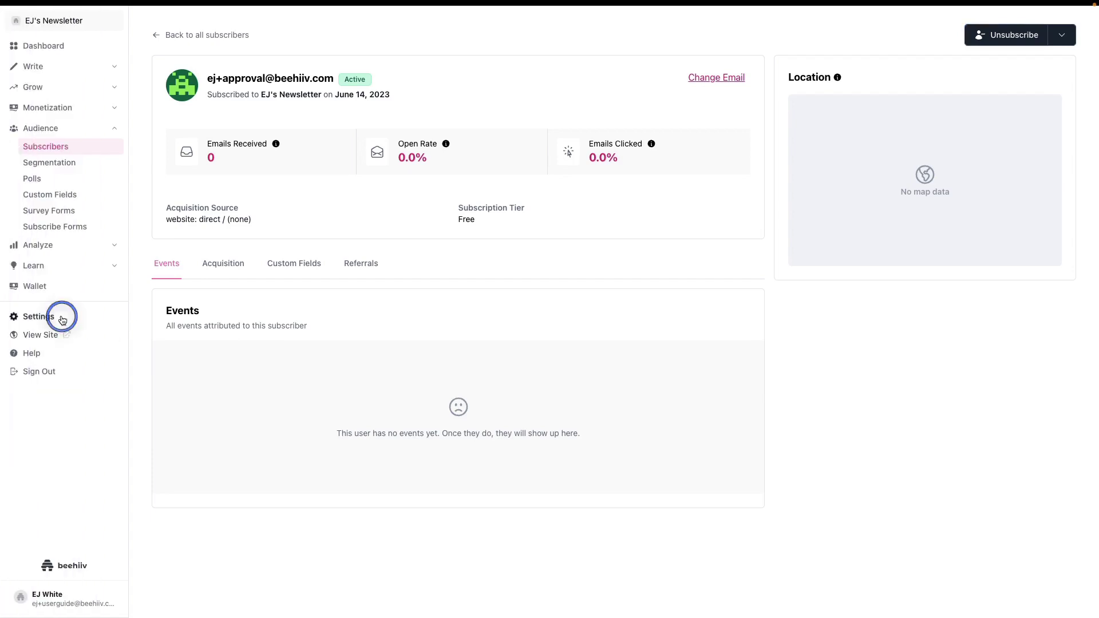
pyautogui.click(14, 20)
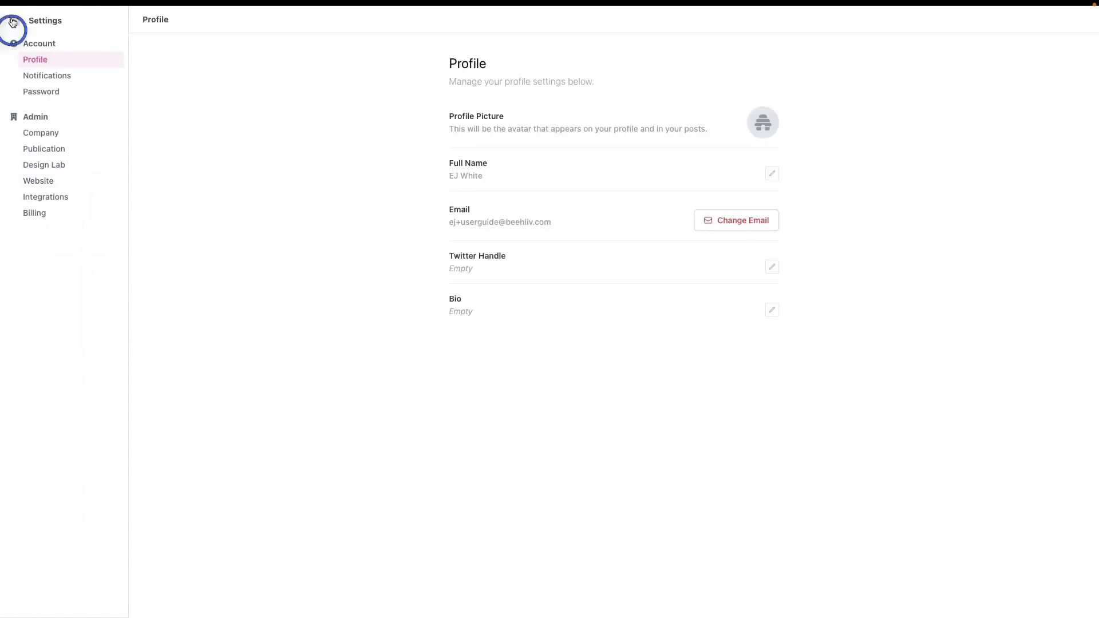
pyautogui.scroll(-2, 330, 501)
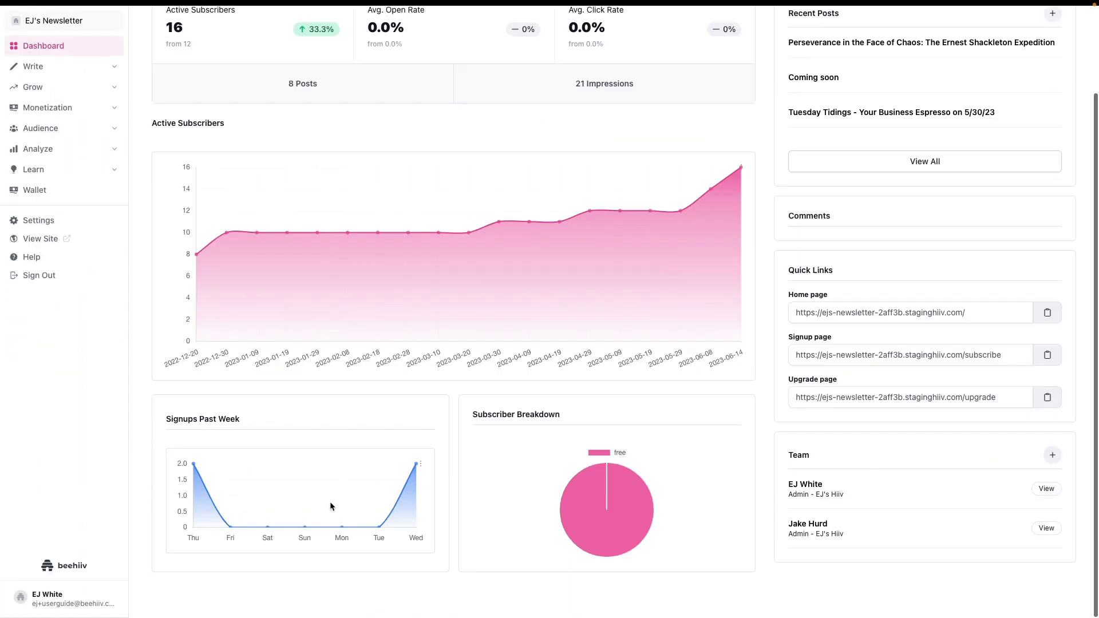